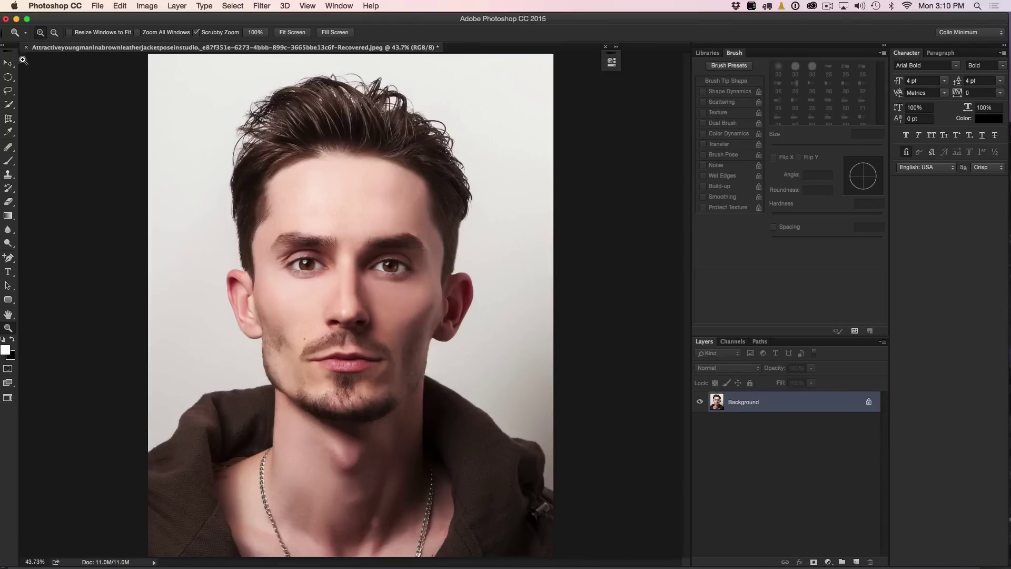
Switch to the Horizontal Type tool, set to Arial Bold at 4 pt, on the open portrait
click(9, 273)
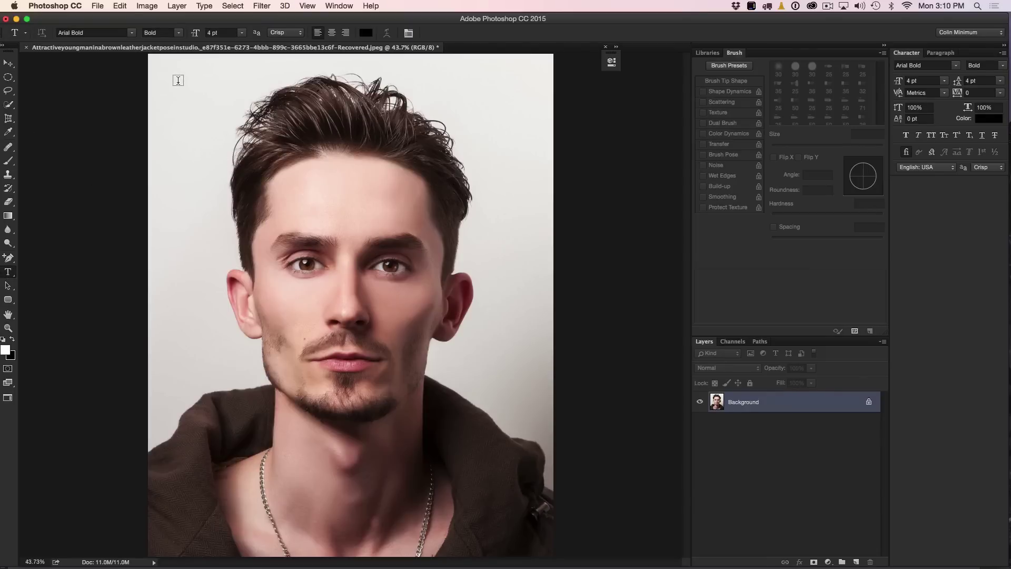
Drag a paragraph text frame from corner to corner across the portrait, creating Layer 1
drag(176, 82, 549, 553)
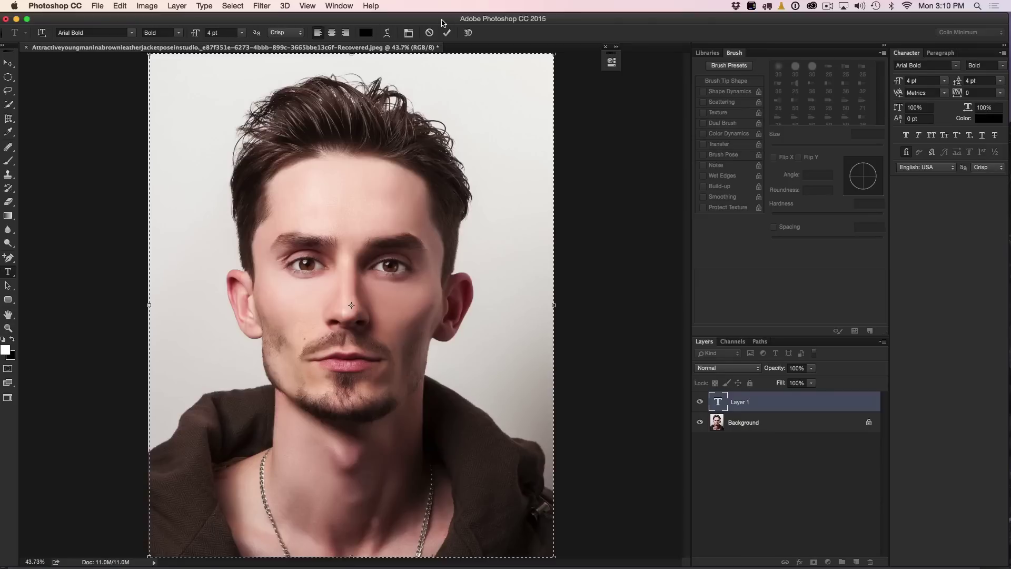
click(409, 34)
click(408, 33)
Paste Lorem Ipsum from the Type menu, then paste three more blocks to fill the frame
click(207, 6)
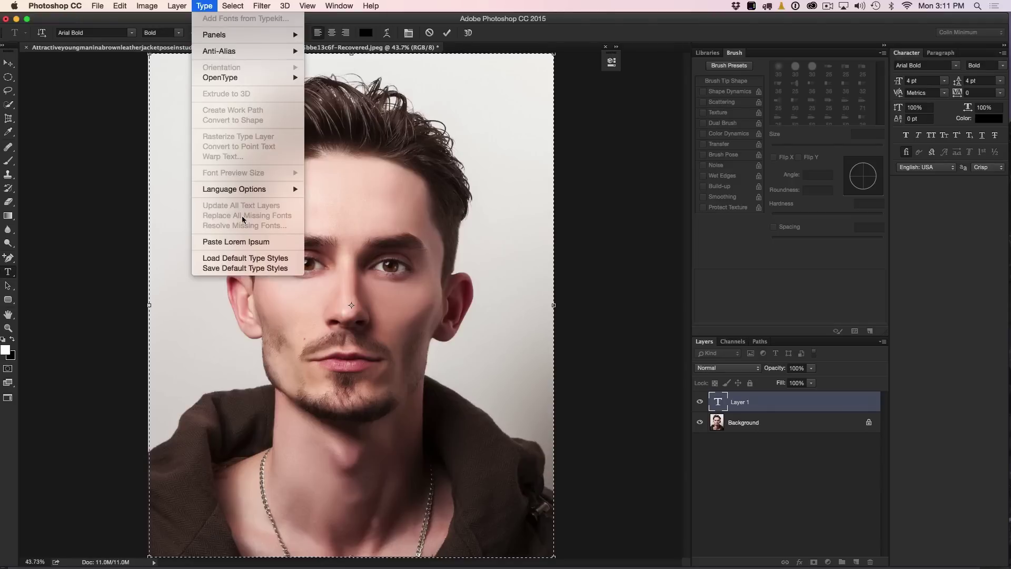
click(244, 243)
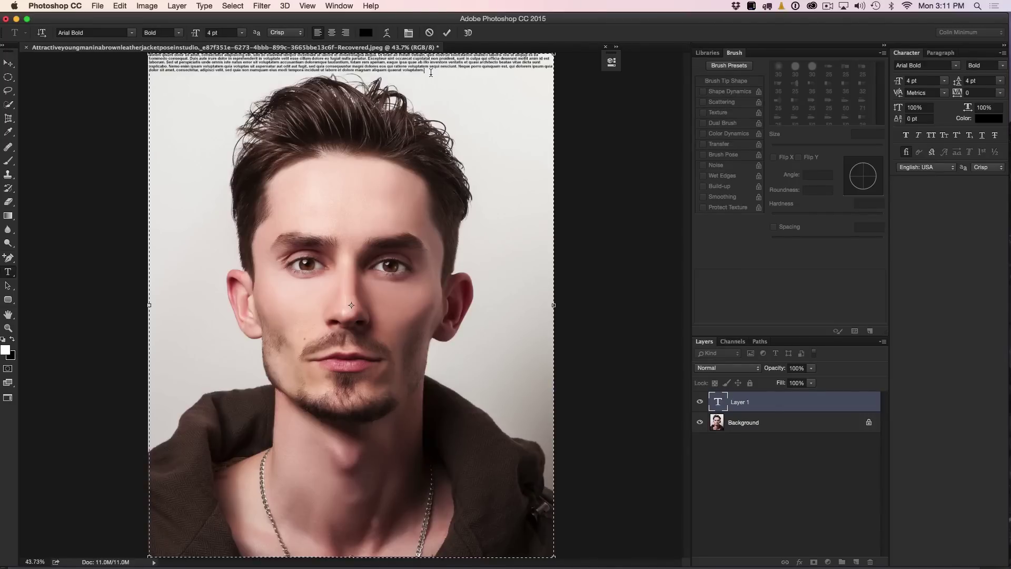
key(super+v)
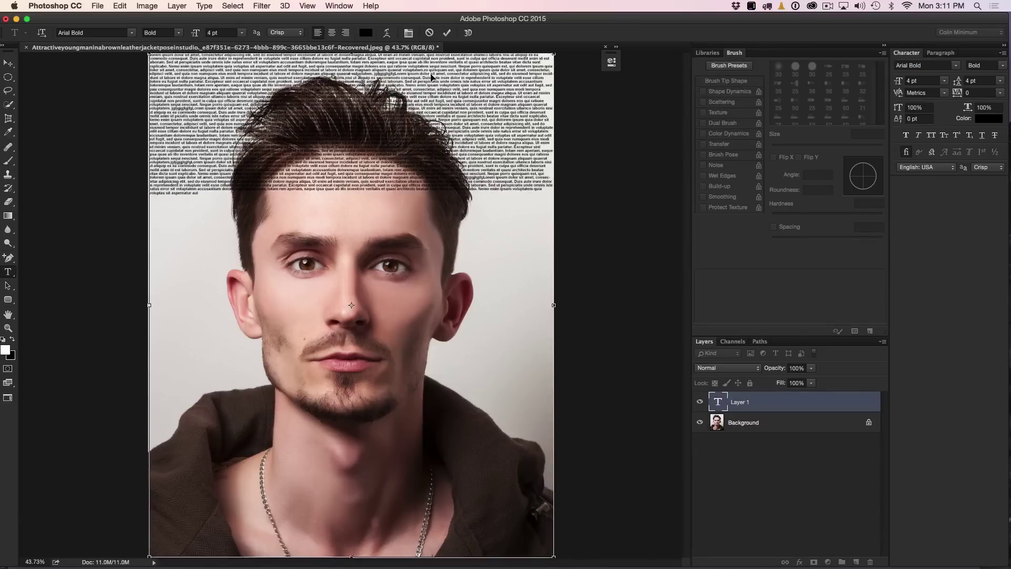
key(super+v)
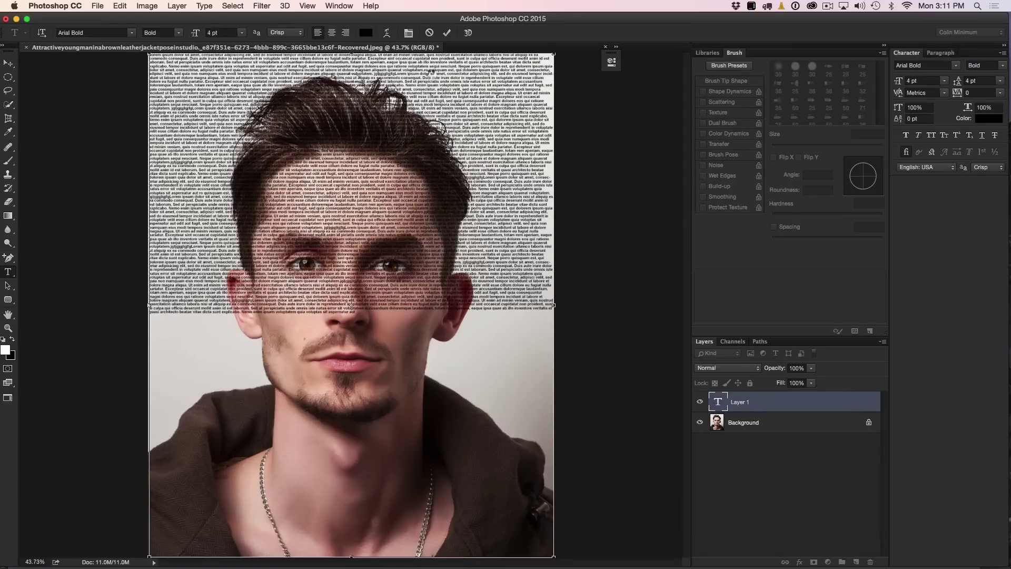
key(super+v)
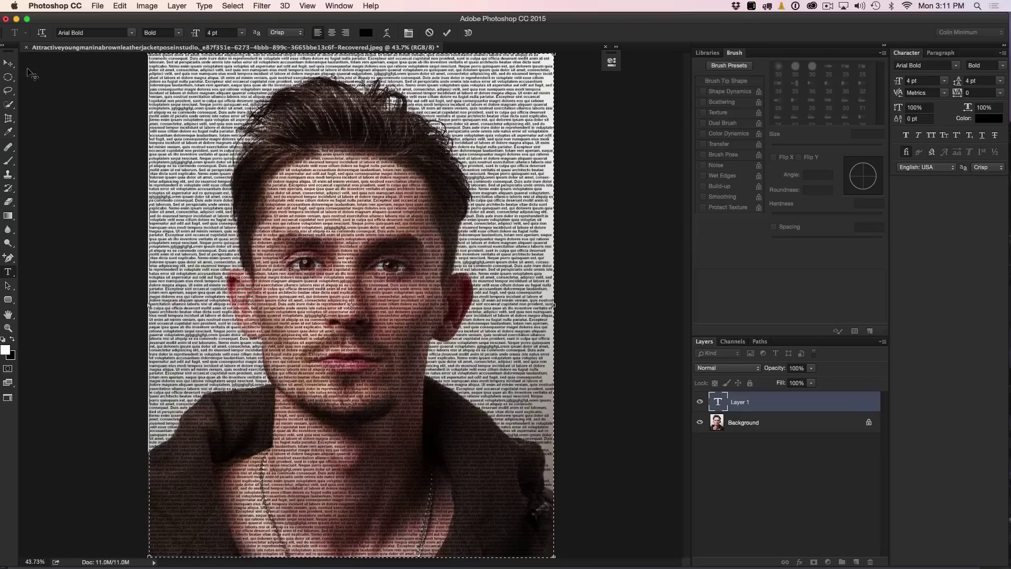
Commit the text, hide the lorem-ipsum layer, and select the Background layer
click(8, 63)
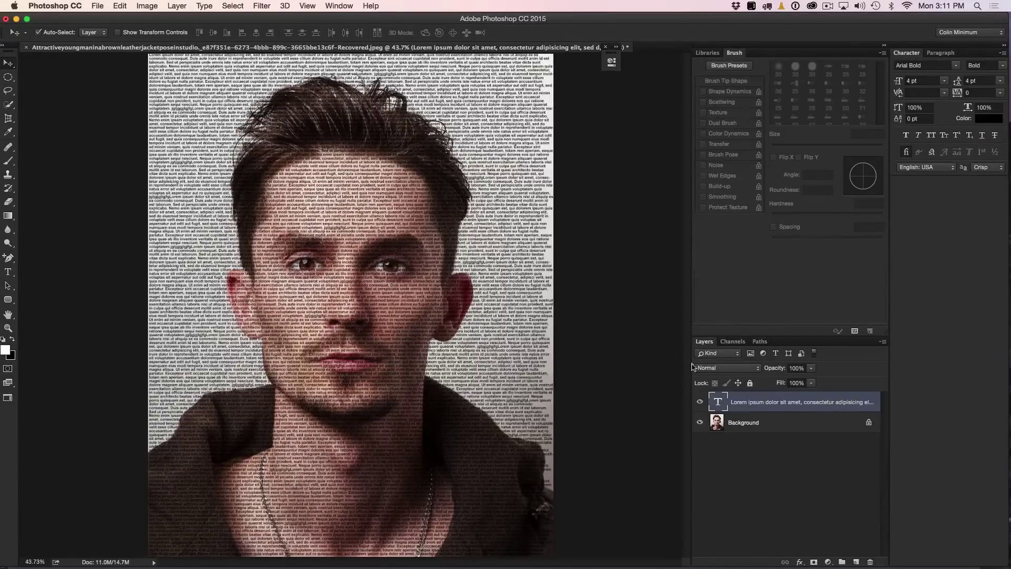
click(700, 402)
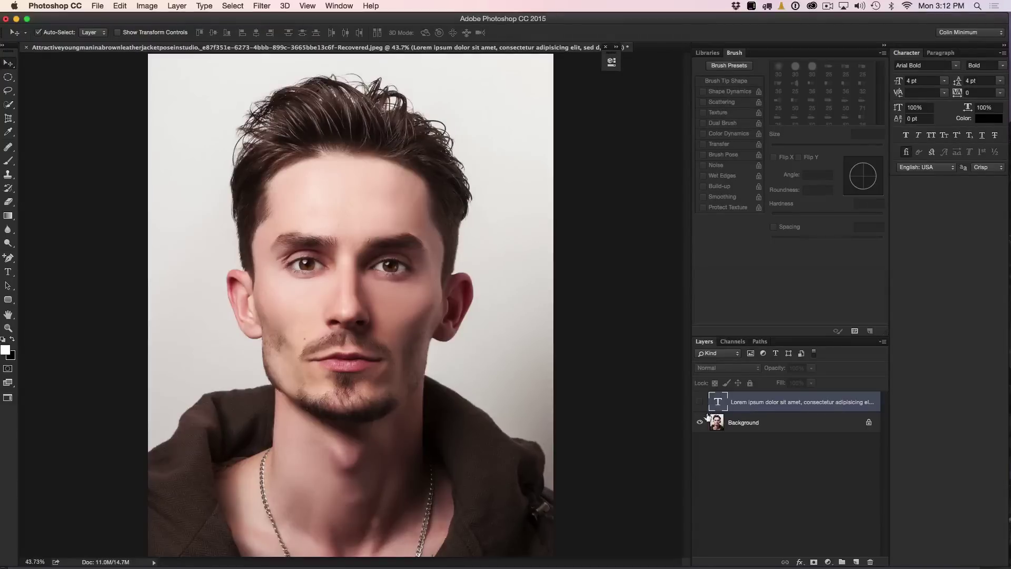
click(740, 420)
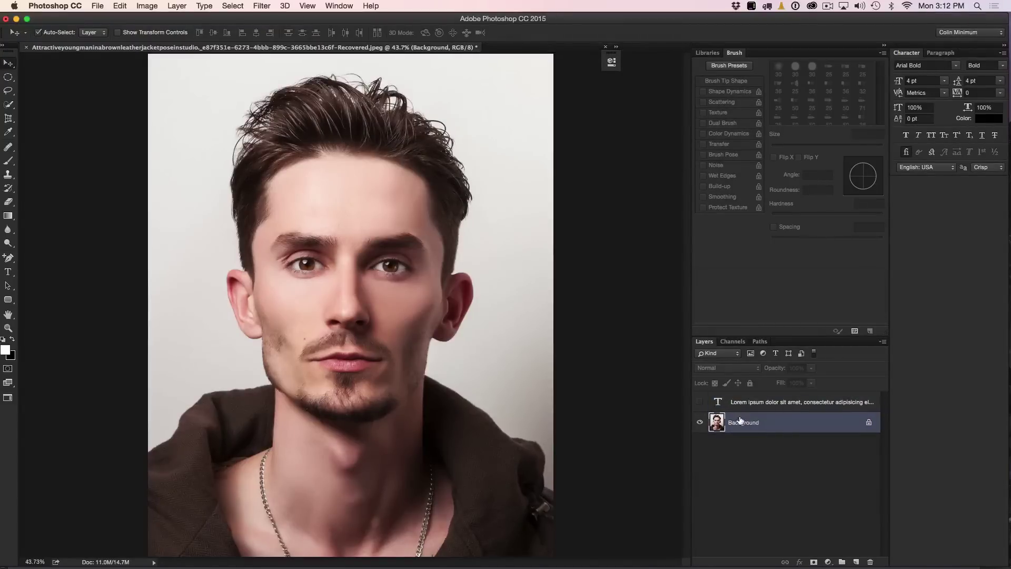
Step through the Red, Green and Blue channels, ending on the Blue channel alone
click(738, 345)
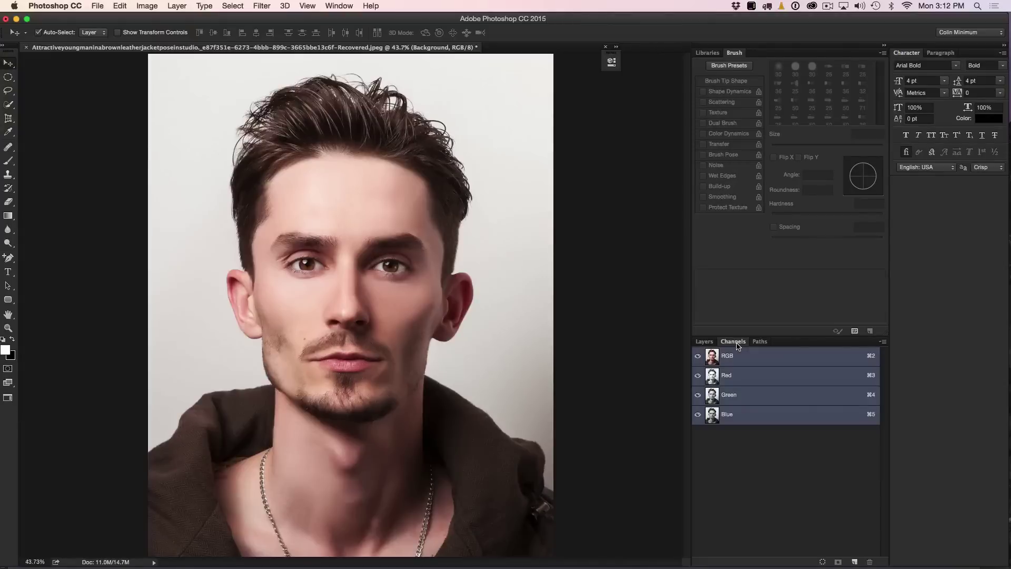
click(746, 375)
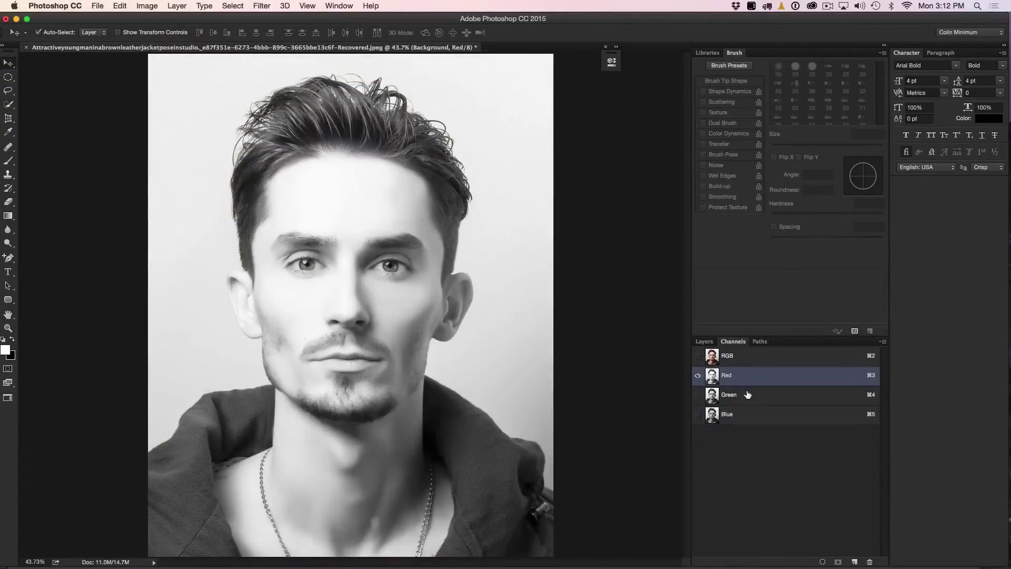
click(747, 393)
click(743, 412)
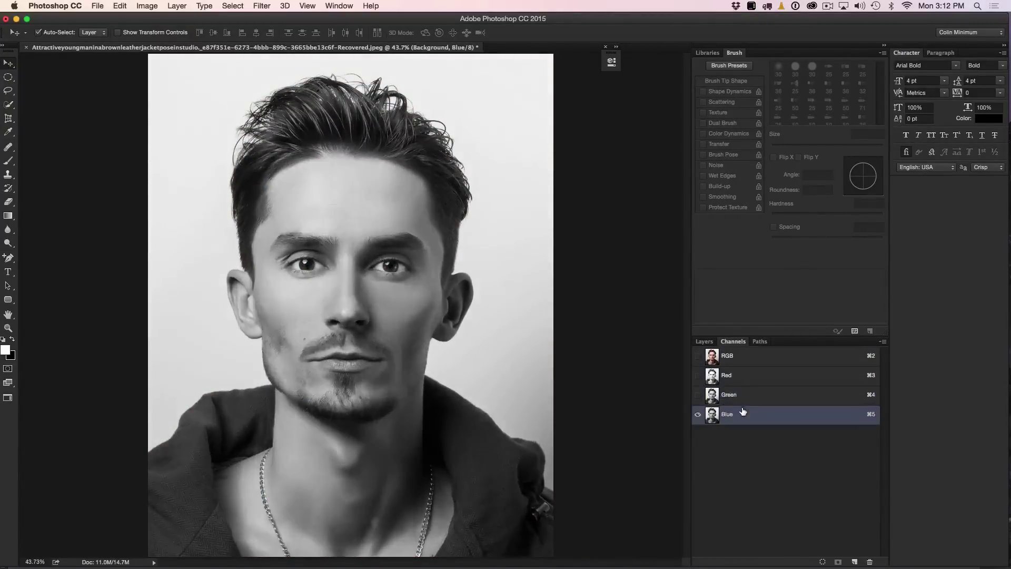
click(743, 395)
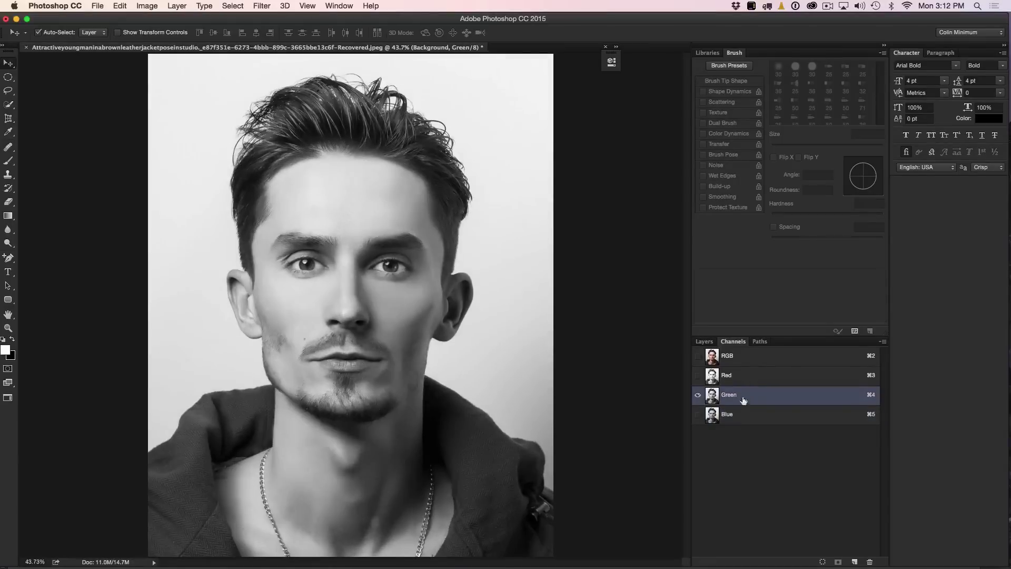
click(745, 415)
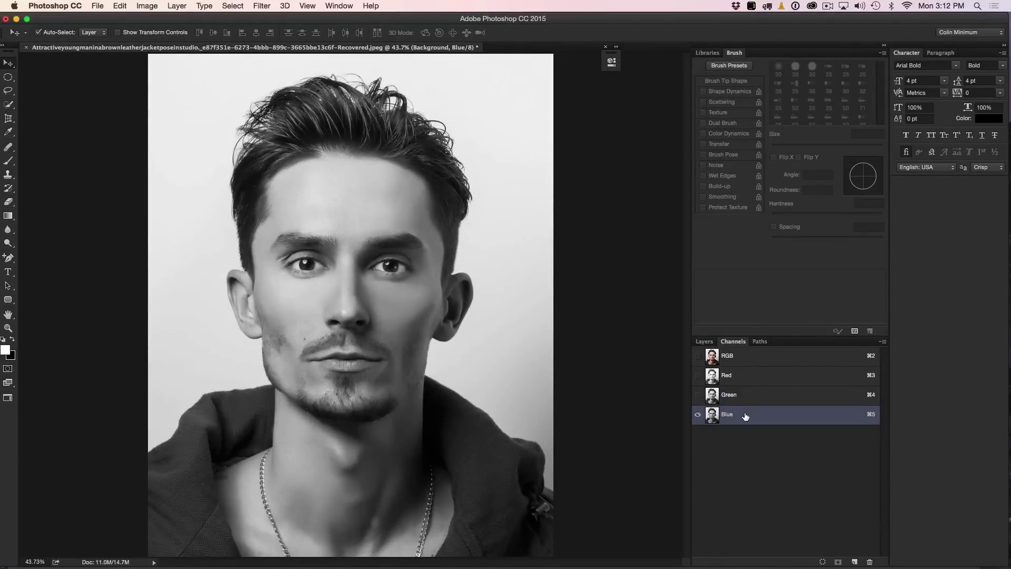
Load the Blue channel as a selection, invert it, and return to the RGB composite
key(super)
super+click(712, 415)
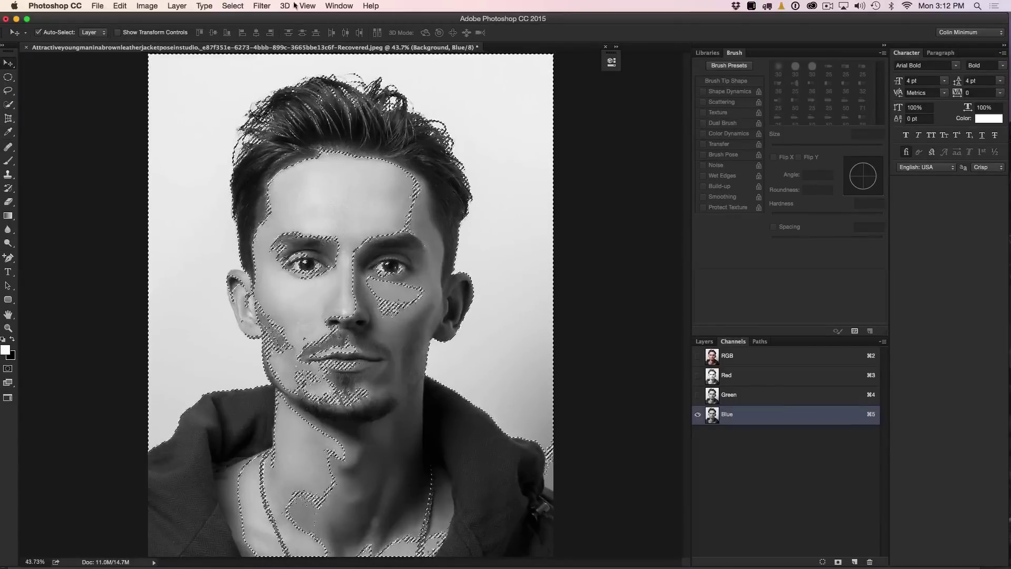
click(233, 5)
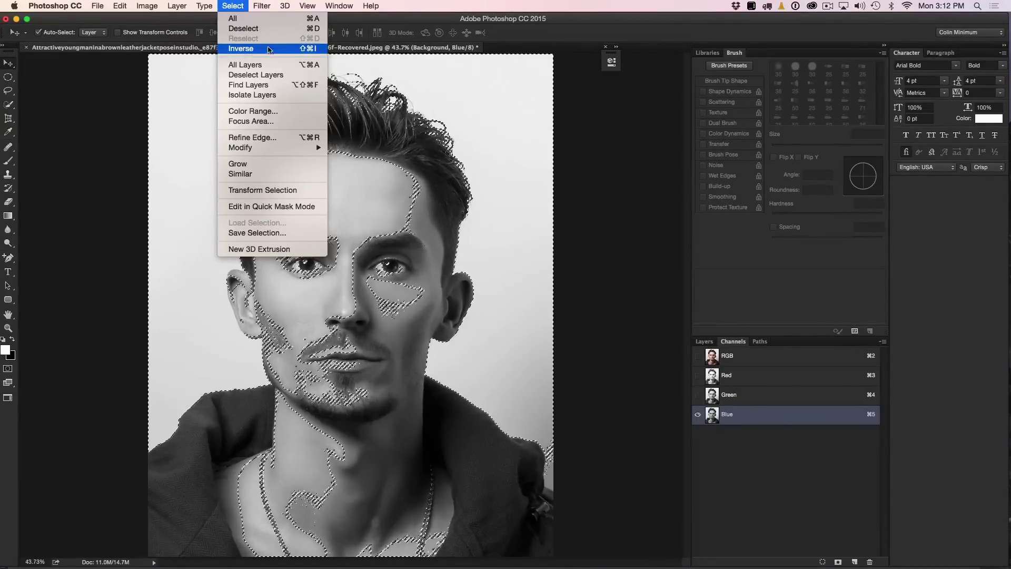
click(305, 50)
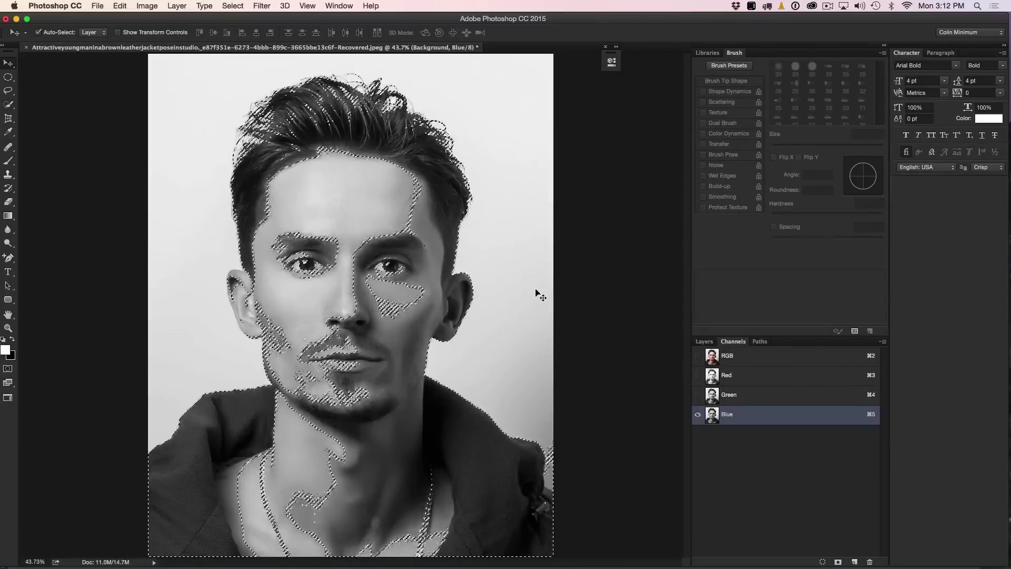
click(728, 356)
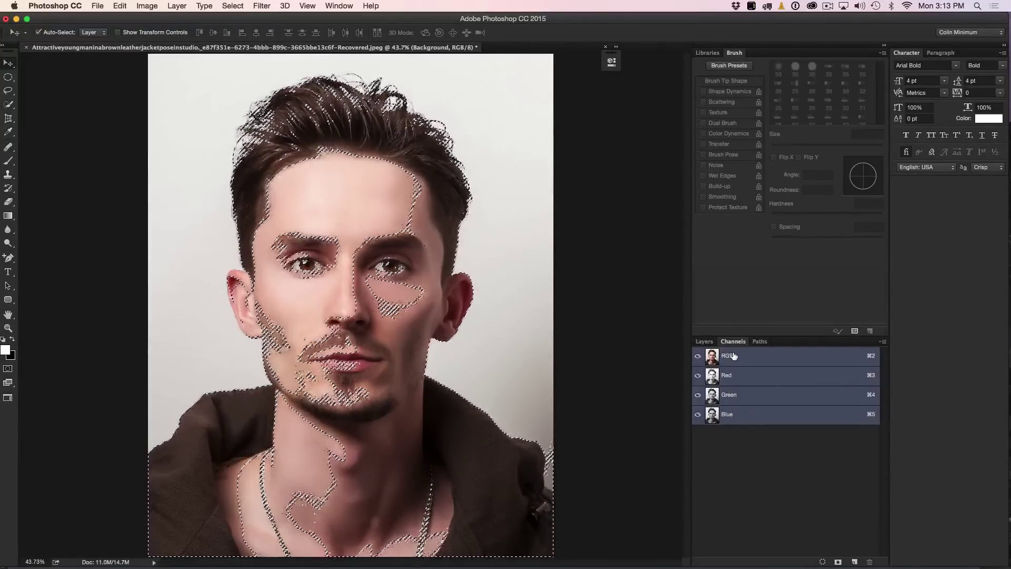
Show and select the text layer, mask it with the selection, and unlock Background as Layer 0
click(706, 342)
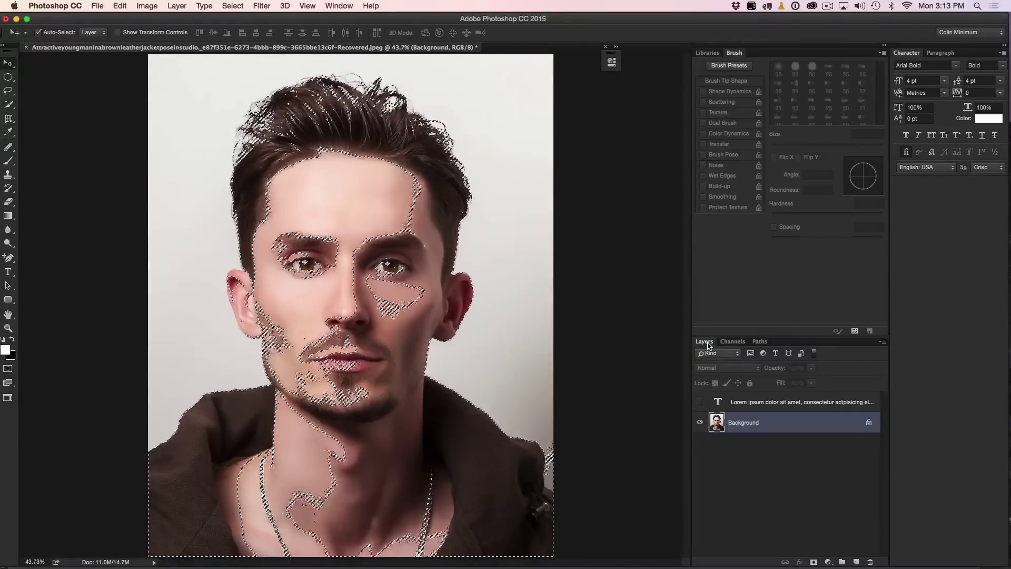
click(700, 402)
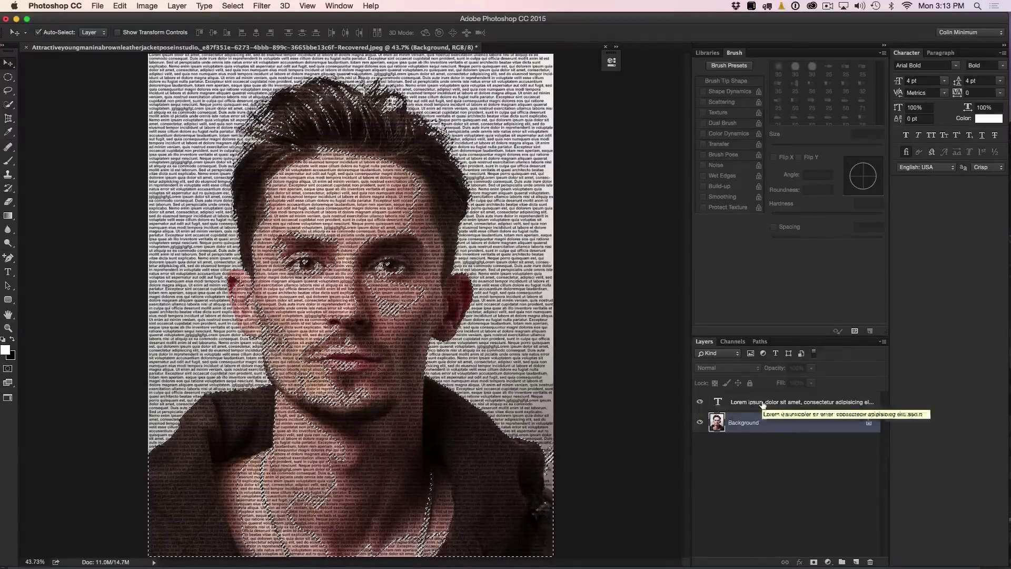
click(763, 403)
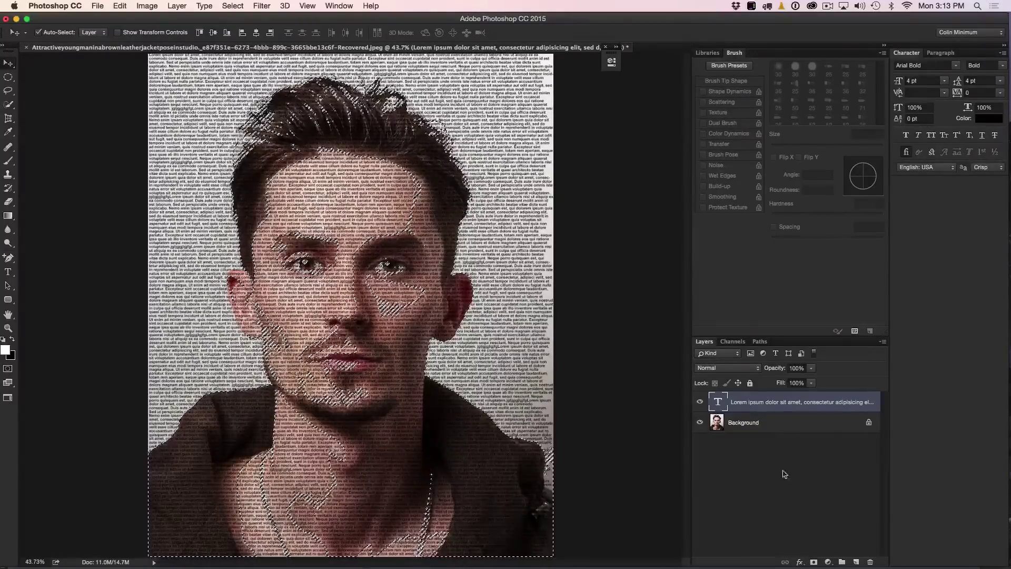
click(814, 562)
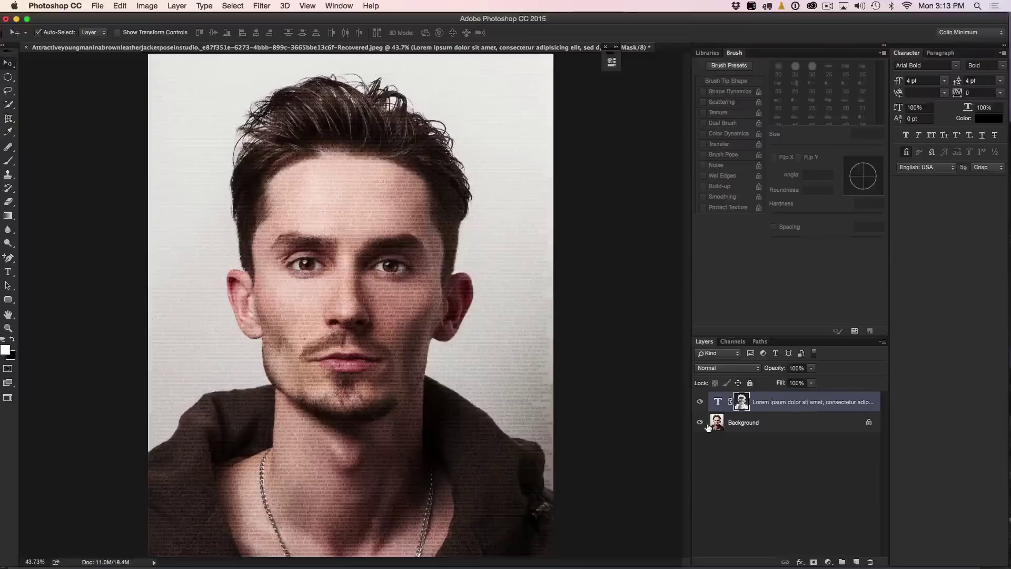
click(868, 422)
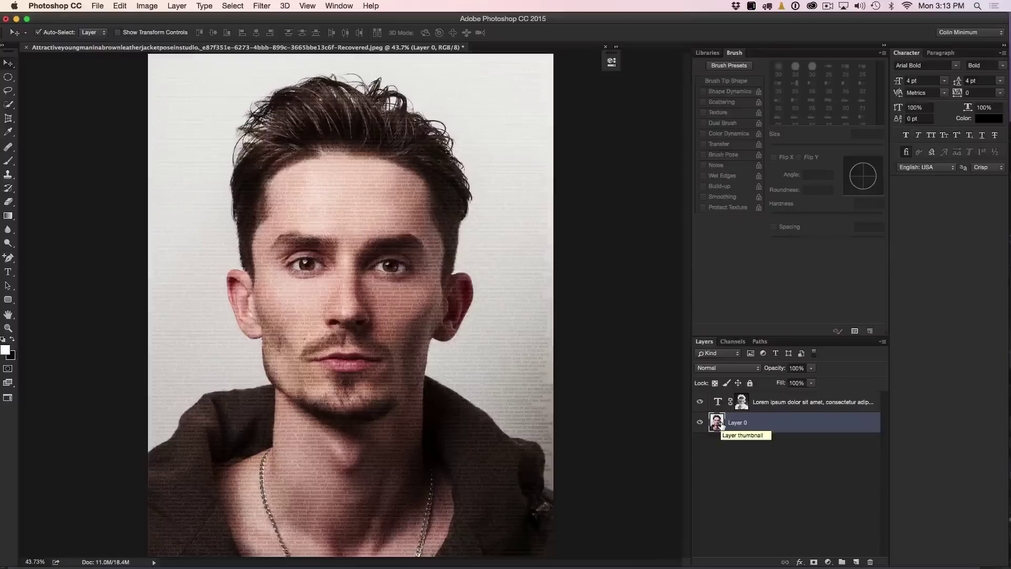
Hide Layer 0, add a white-filled Layer 1, and move it below the masked text layer
drag(722, 426, 741, 401)
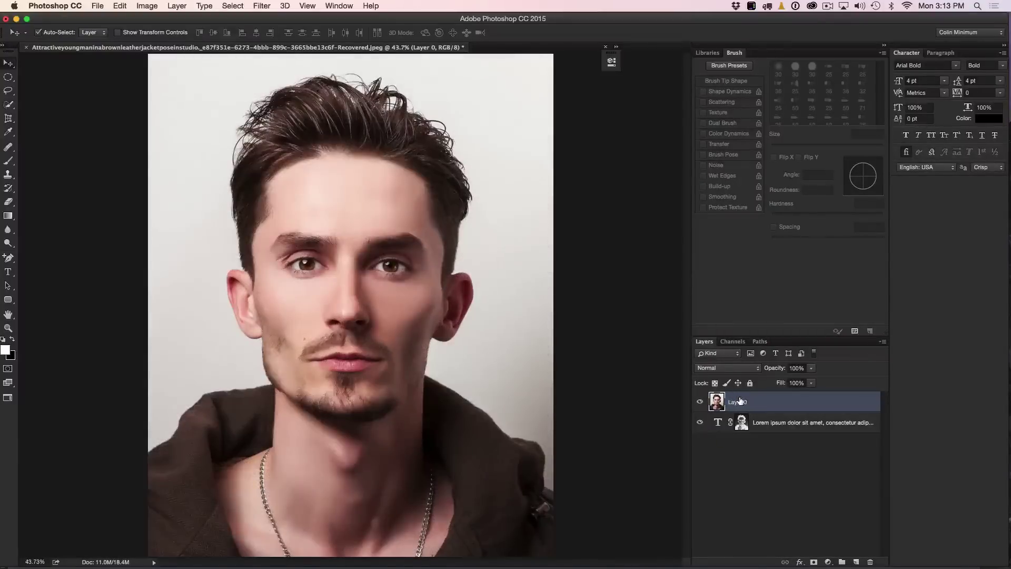
click(699, 402)
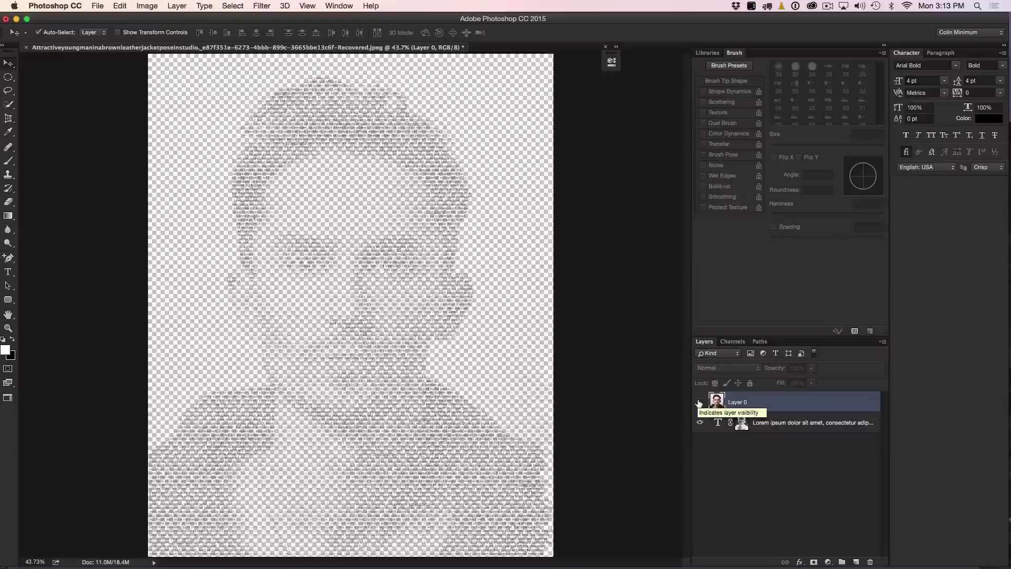
click(764, 421)
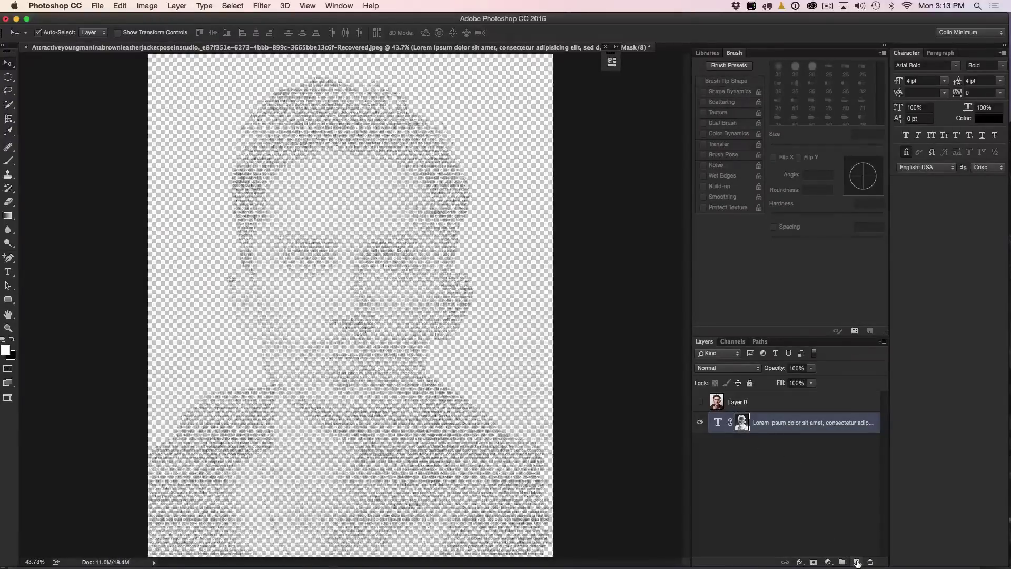
click(857, 563)
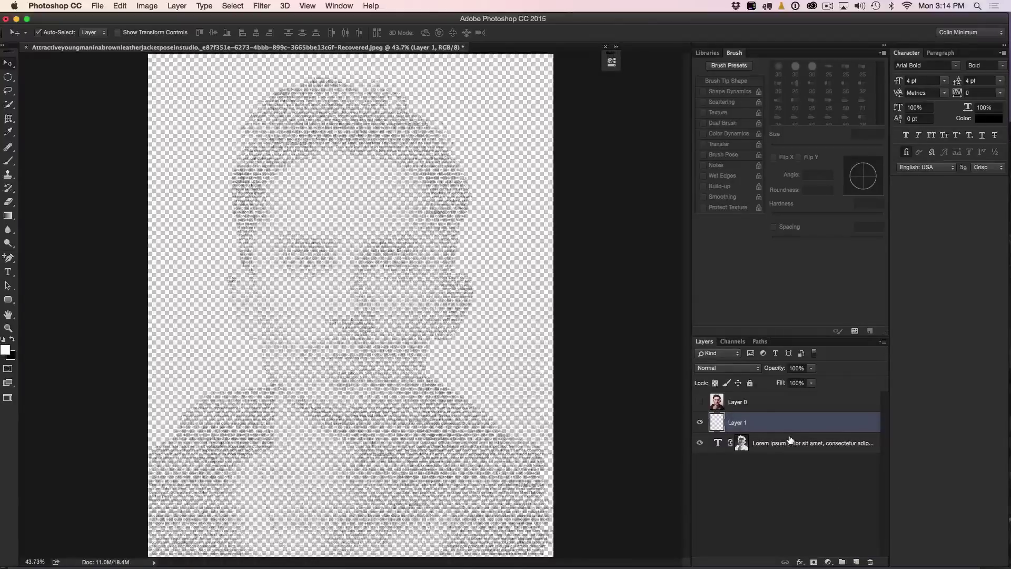
key(alt+BackSpace)
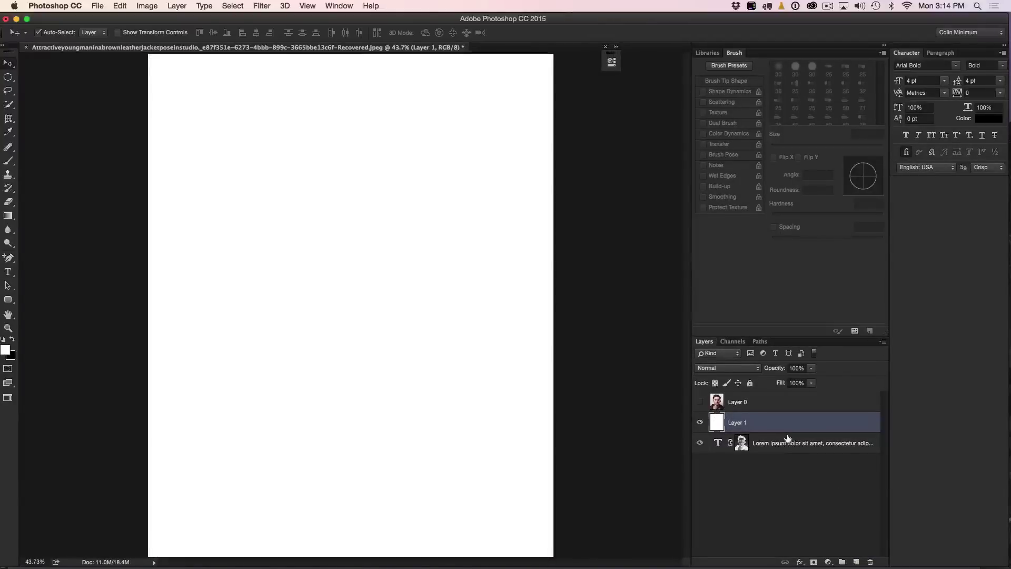
drag(779, 425, 780, 467)
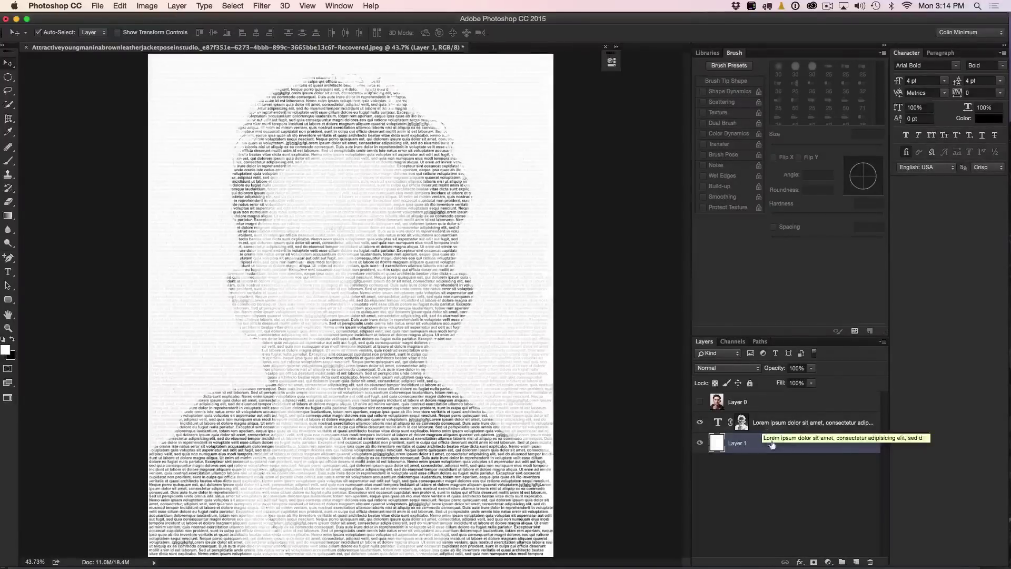
click(706, 403)
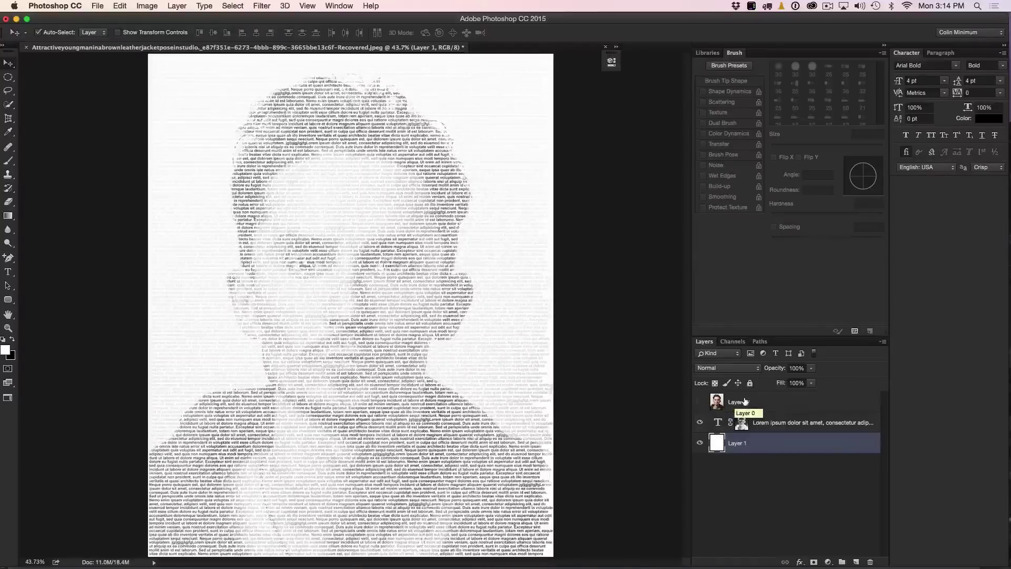
Show Layer 0 again and set its blend mode to Color
click(705, 403)
click(701, 403)
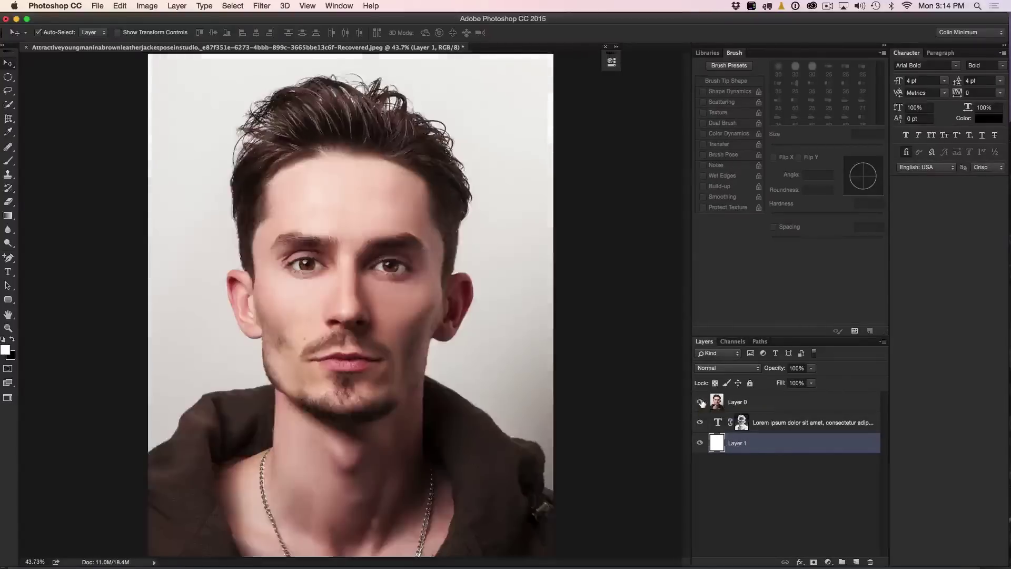
click(740, 402)
click(737, 368)
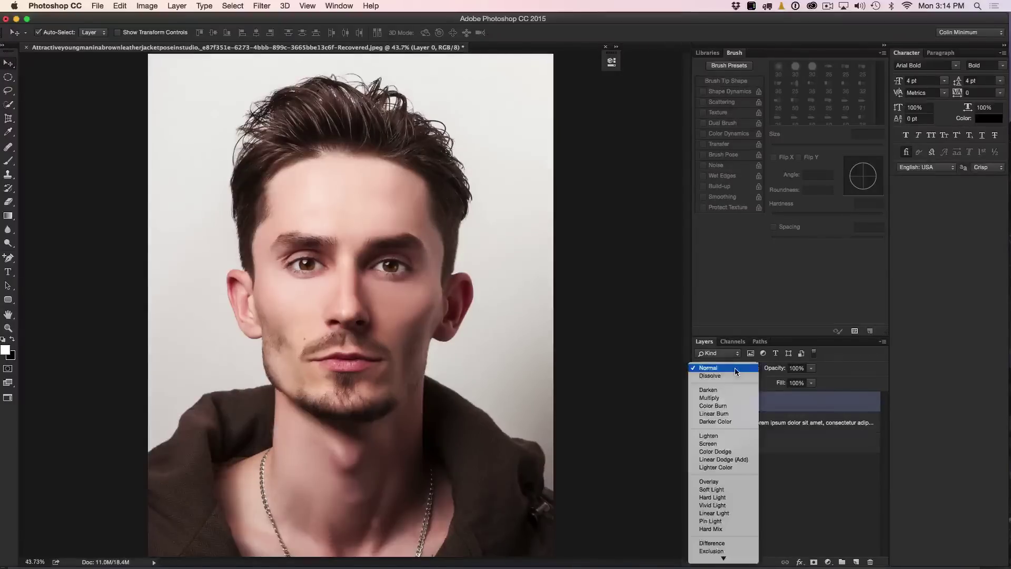
mouse_move(723, 558)
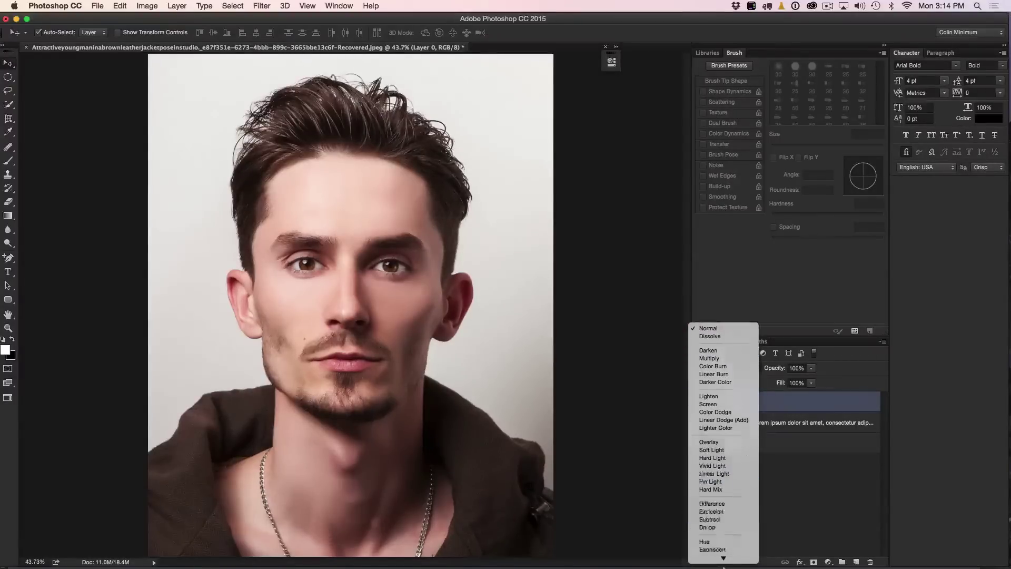
click(725, 550)
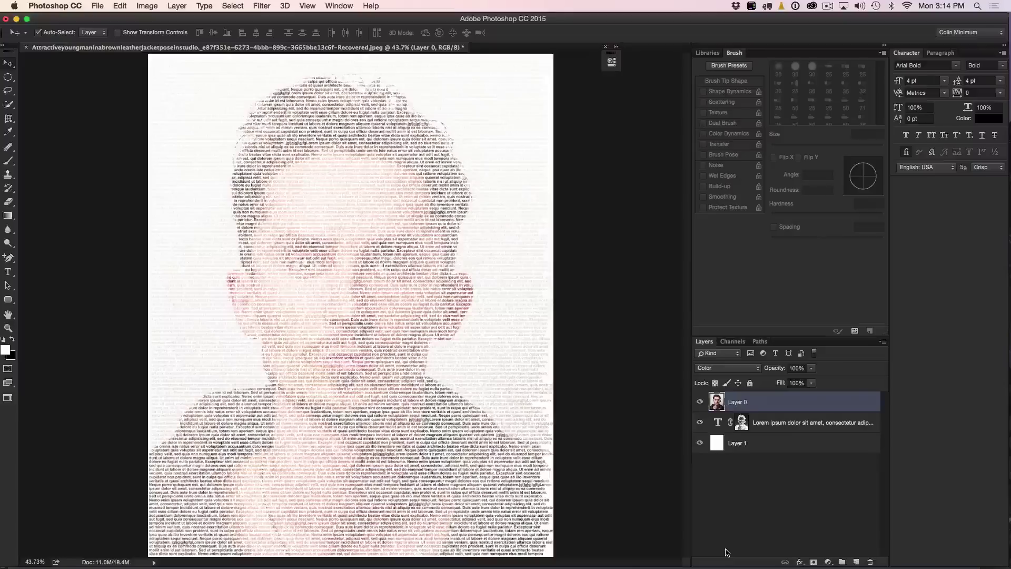
click(827, 562)
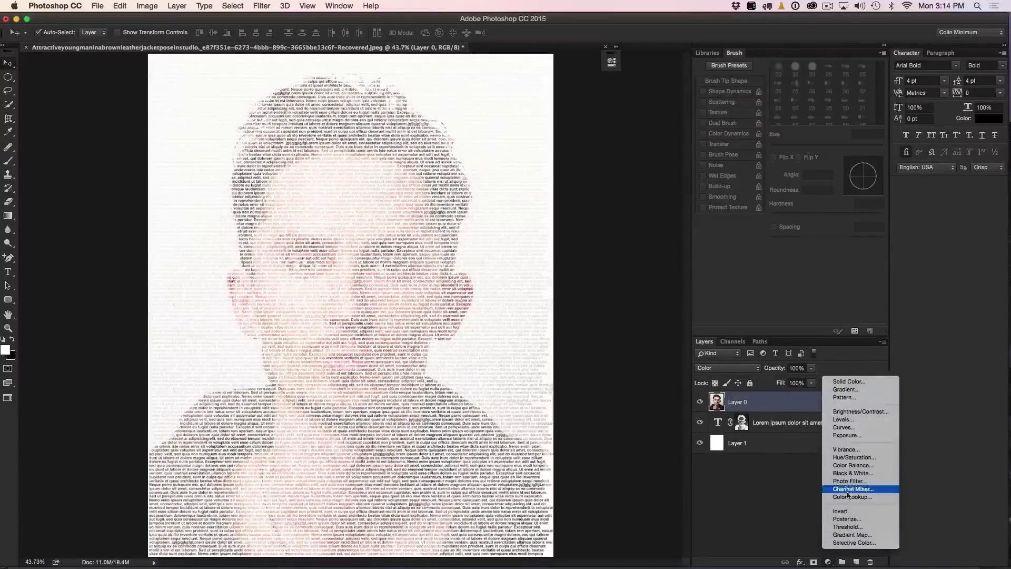
Add a Curves adjustment layer and bend its curve into a brightening S shape
click(852, 427)
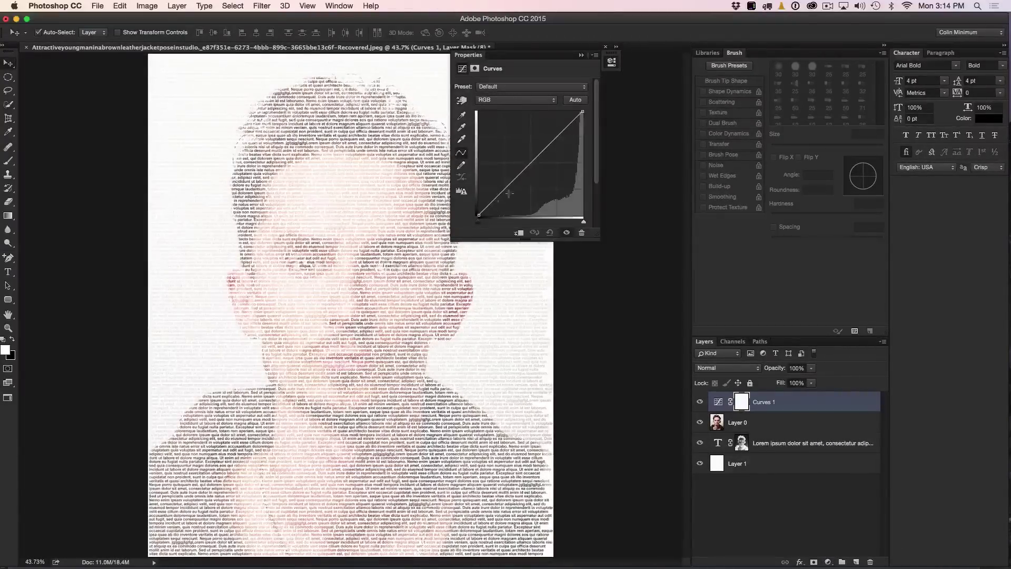
drag(506, 56, 568, 55)
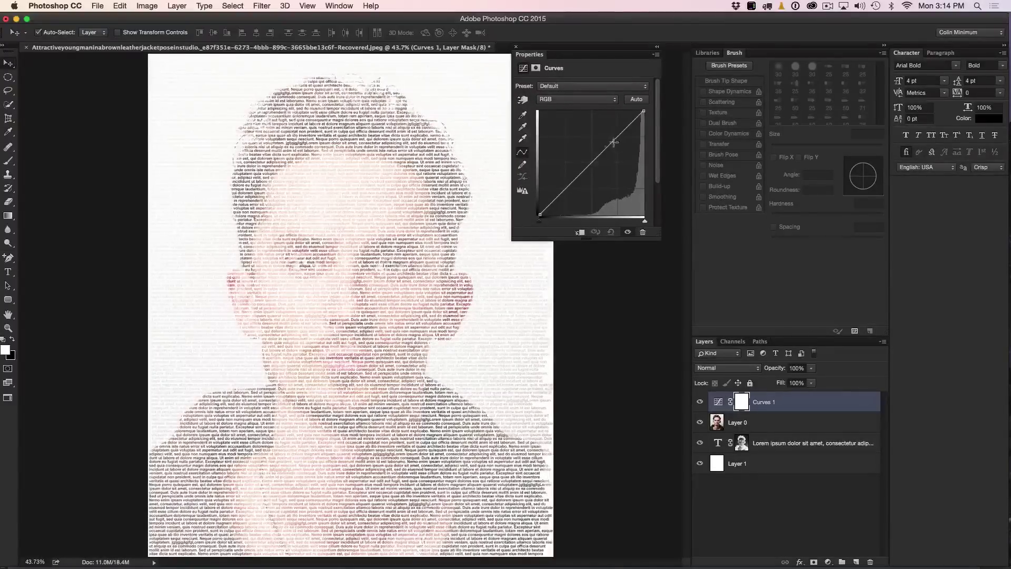
mouse_move(571, 183)
mouse_down()
mouse_move(575, 194)
mouse_move(550, 169)
mouse_move(571, 196)
mouse_up()
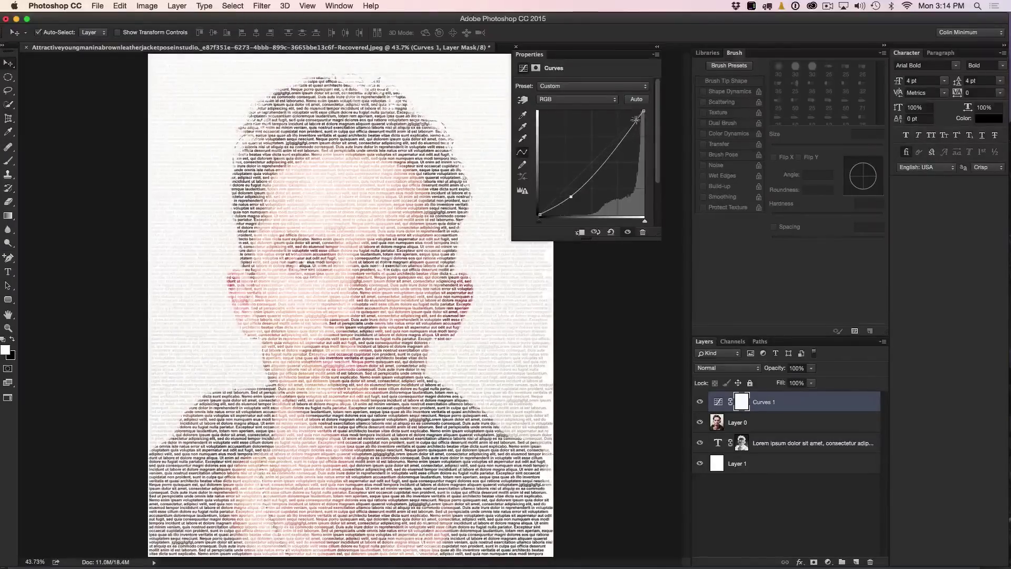
drag(643, 110, 616, 131)
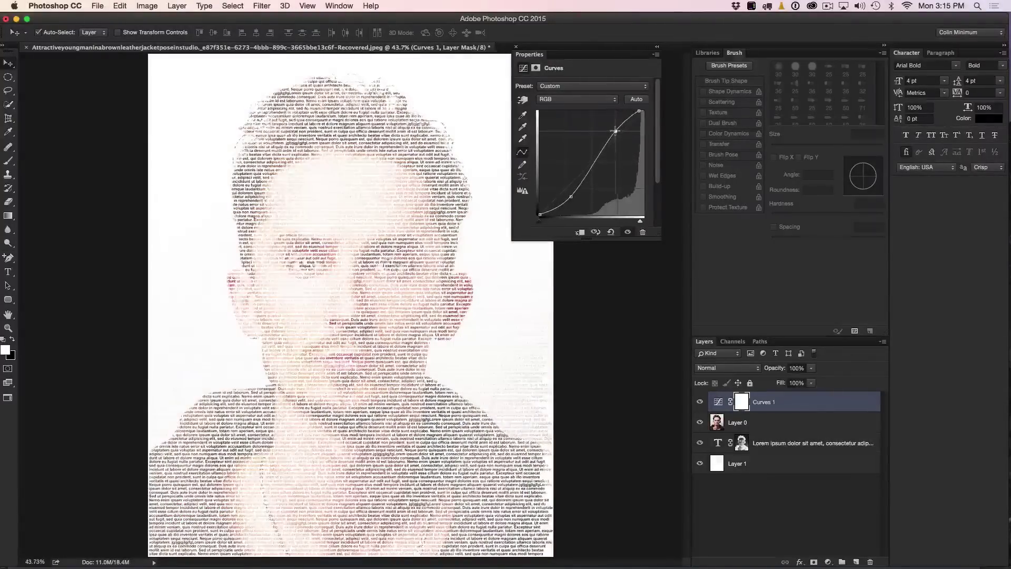
drag(571, 197, 576, 199)
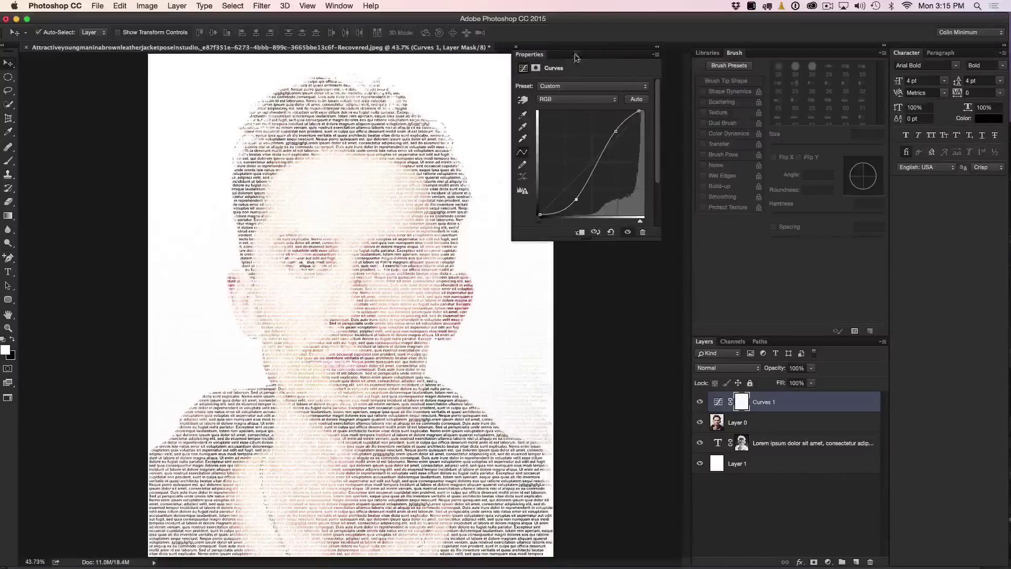
Toggle the Curves layer to compare, fine-tune the curve points, and collapse Properties
click(700, 401)
click(698, 401)
click(699, 402)
click(700, 402)
drag(581, 195, 582, 199)
mouse_move(609, 141)
mouse_down()
mouse_move(619, 147)
mouse_move(612, 129)
mouse_up()
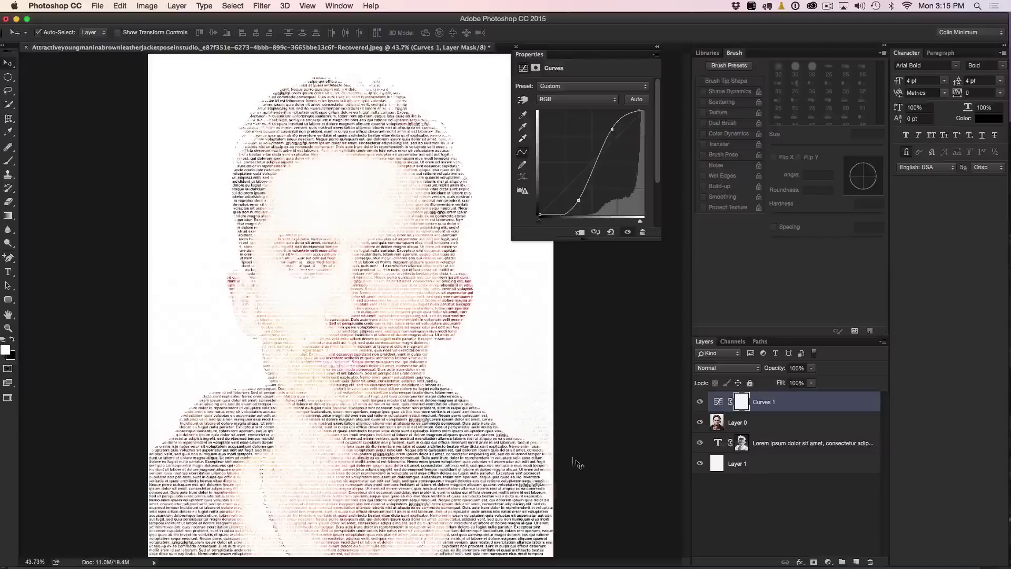
click(656, 48)
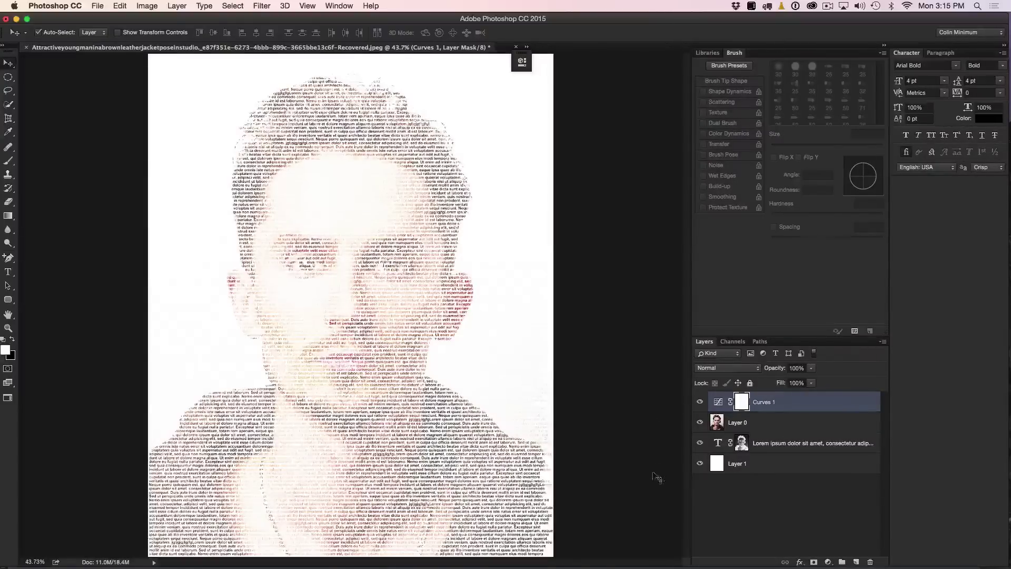
Select the text layer's mask, preview it alone, and open Curves on it with Cmd+M
click(743, 444)
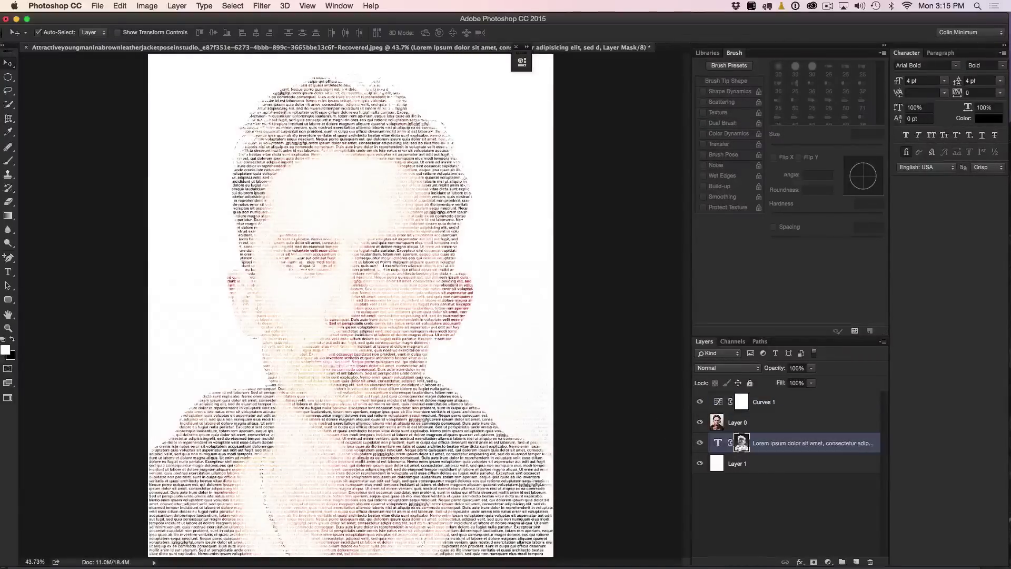
alt+click(742, 443)
alt+click(742, 444)
key(super+m)
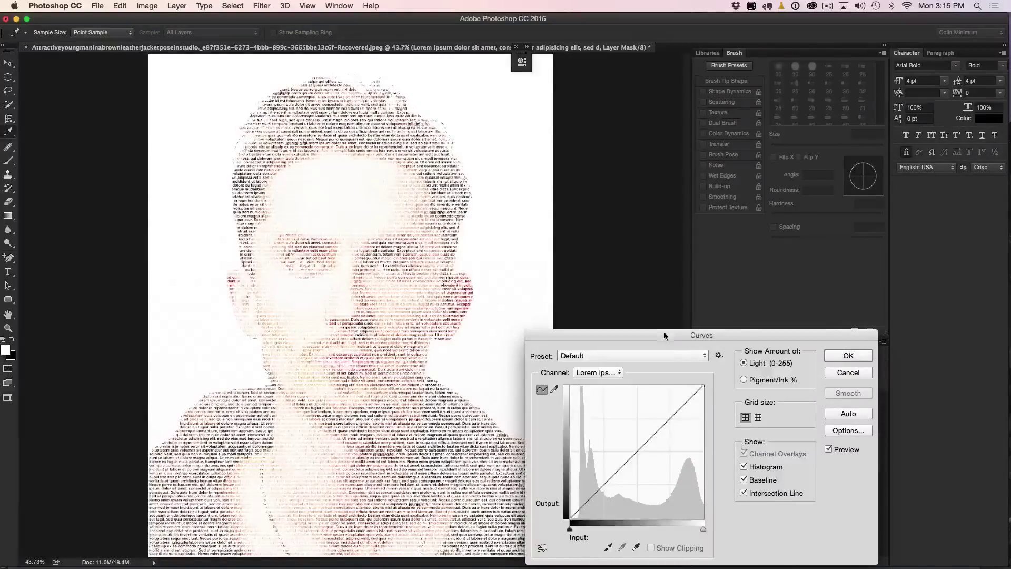
drag(662, 335, 704, 87)
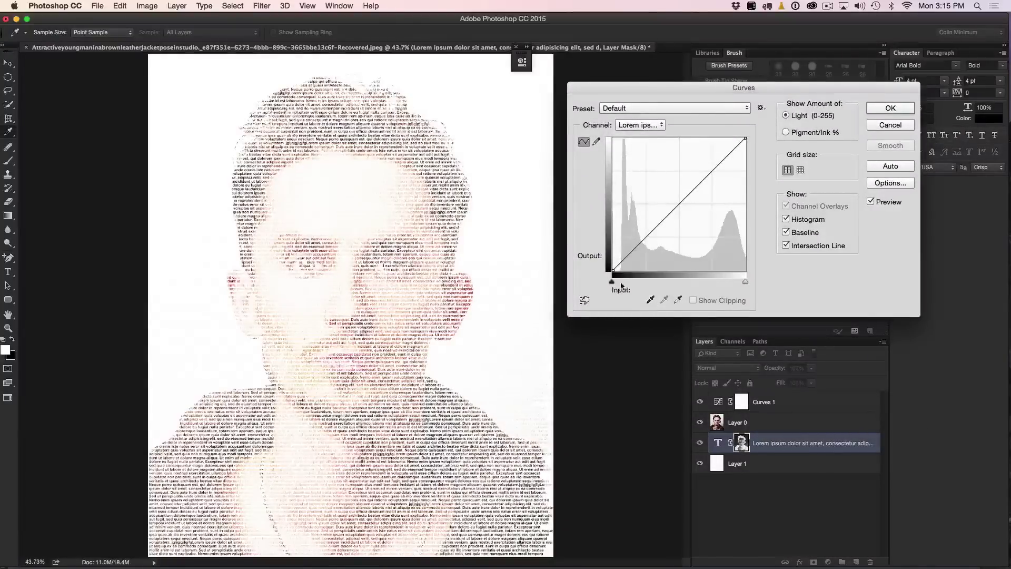
Reshape the mask curve, ending with a point at input 50 / output 58, and apply it
mouse_move(614, 282)
mouse_down()
mouse_move(645, 283)
mouse_move(602, 283)
mouse_up()
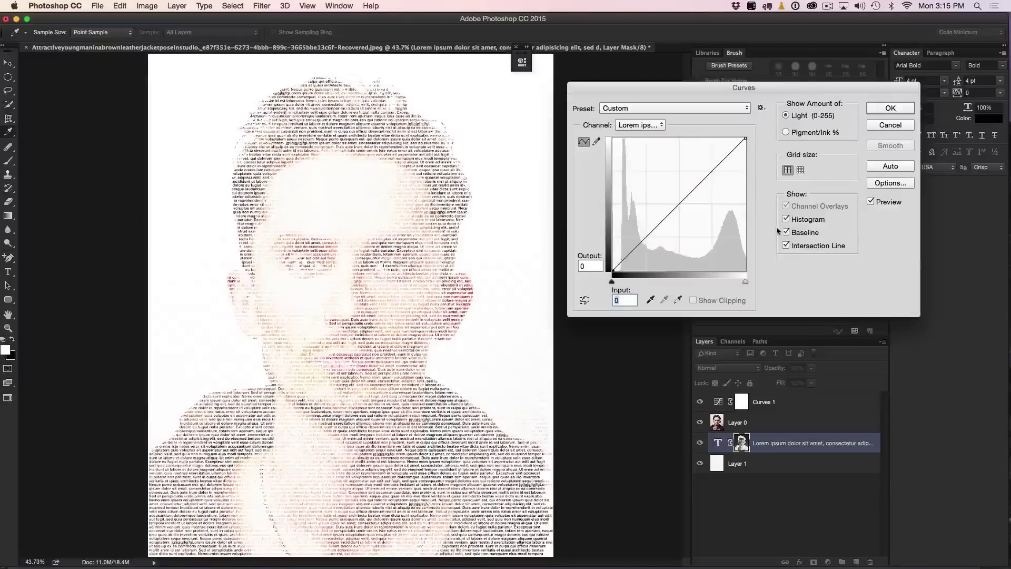
mouse_move(652, 239)
mouse_down()
mouse_move(642, 251)
mouse_move(638, 243)
mouse_up()
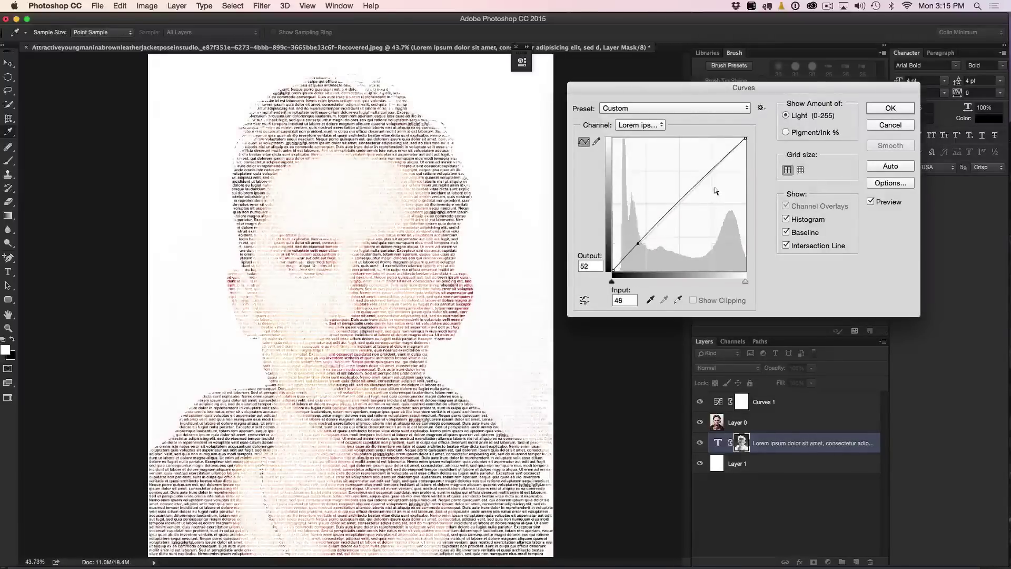
mouse_move(712, 167)
mouse_down()
mouse_move(715, 185)
mouse_move(715, 147)
mouse_move(717, 166)
mouse_move(716, 155)
mouse_up()
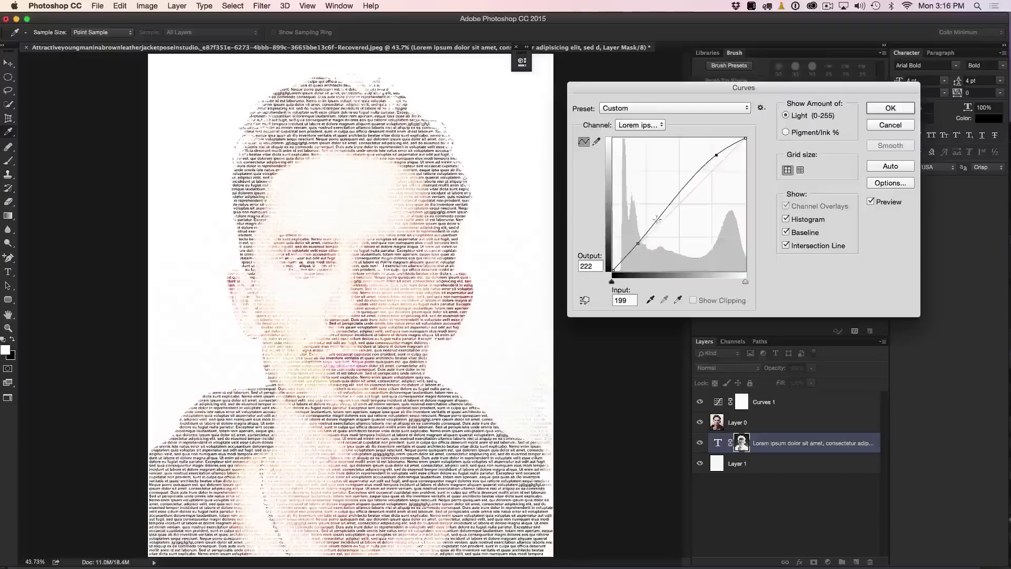
drag(638, 243, 642, 246)
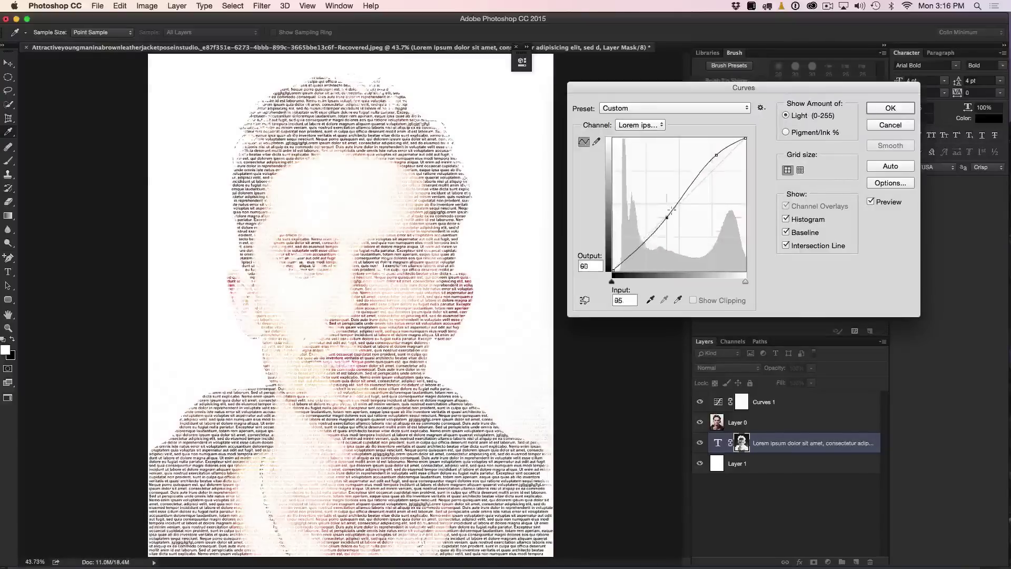
key(Delete)
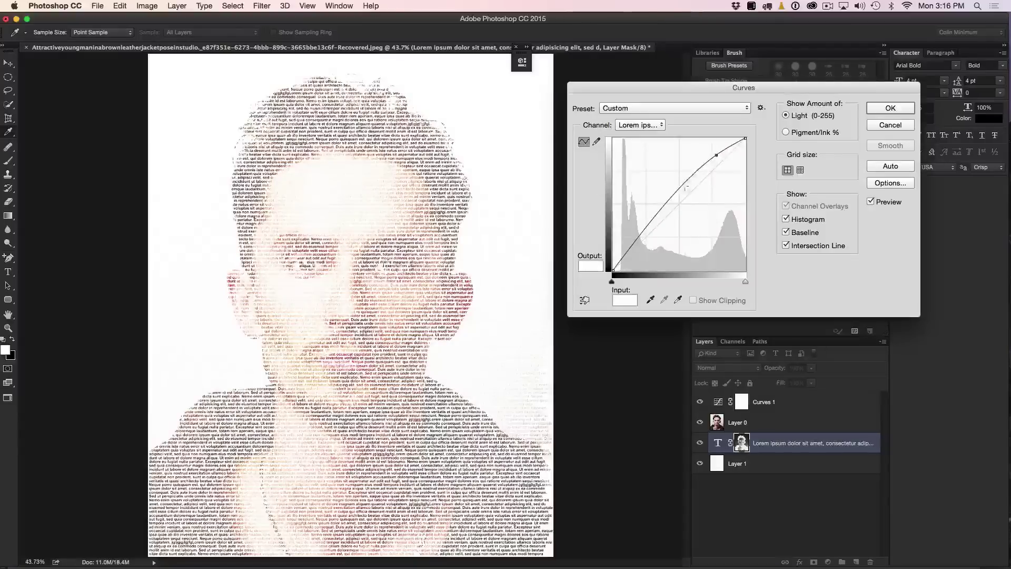
drag(679, 197, 713, 174)
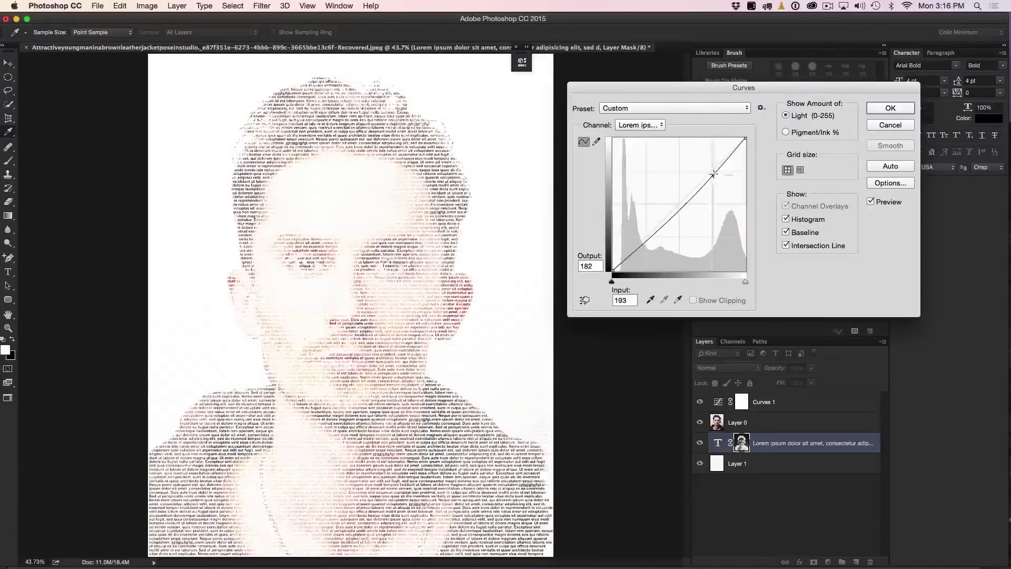
click(638, 240)
drag(638, 240, 639, 240)
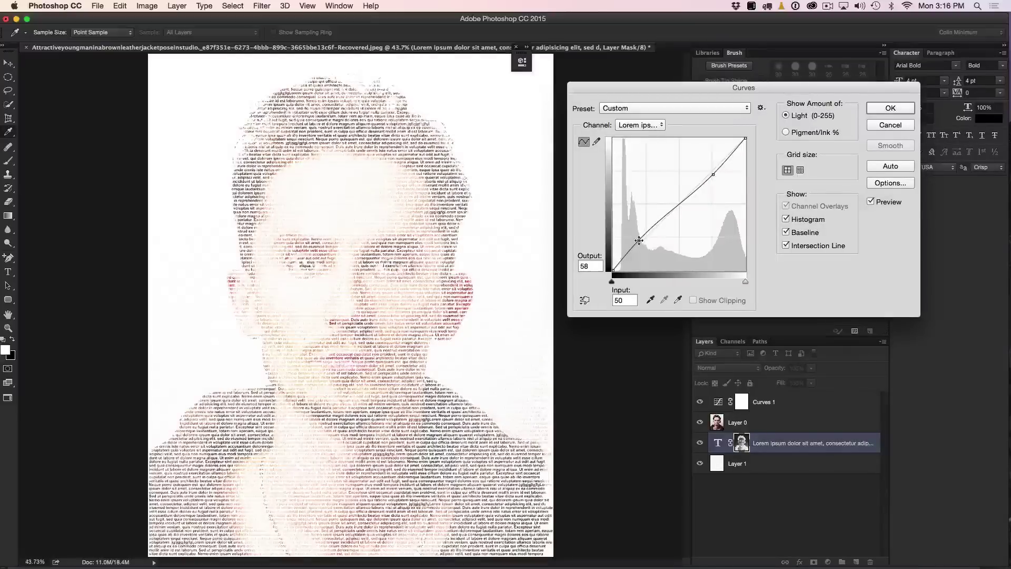
click(891, 109)
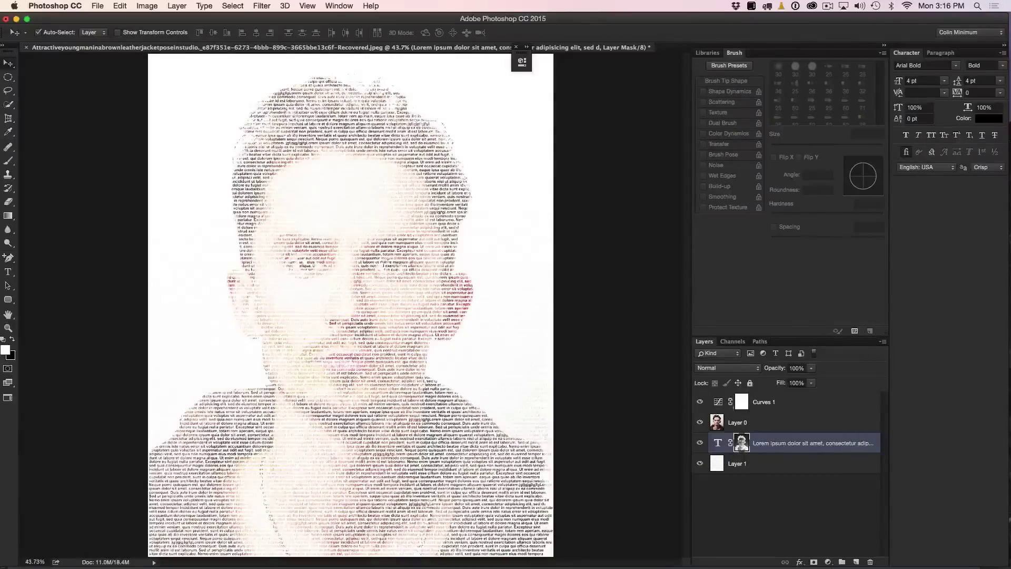
Duplicate Layer 0, move the copy above Curves 1, and blend it in Linear Burn
click(763, 424)
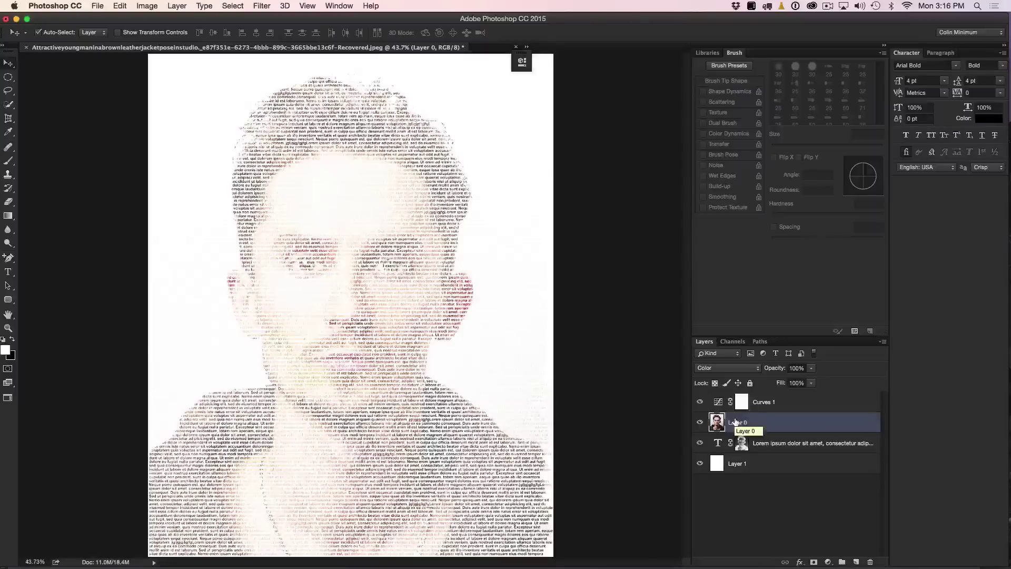
drag(736, 421, 856, 561)
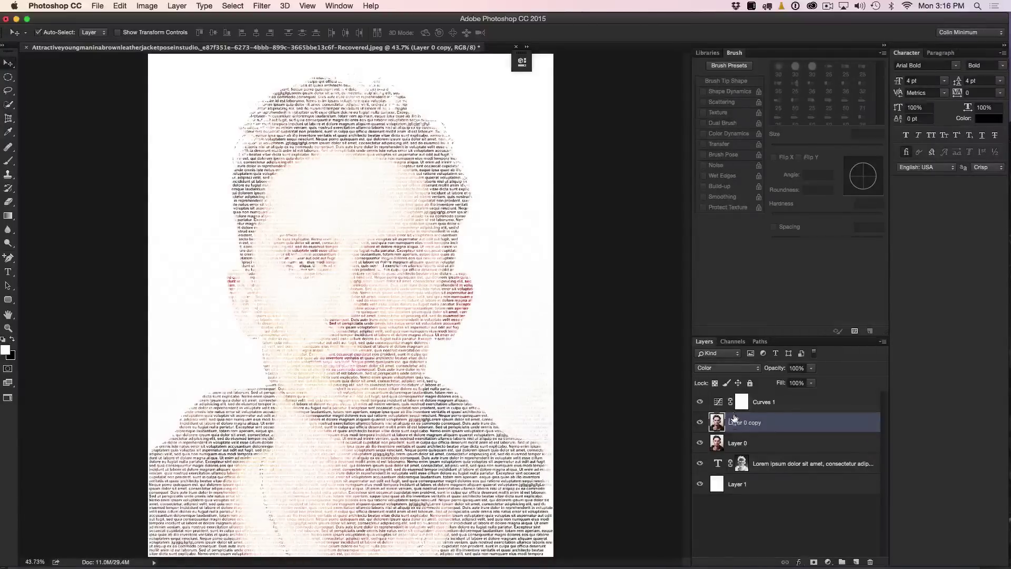
drag(733, 416, 730, 400)
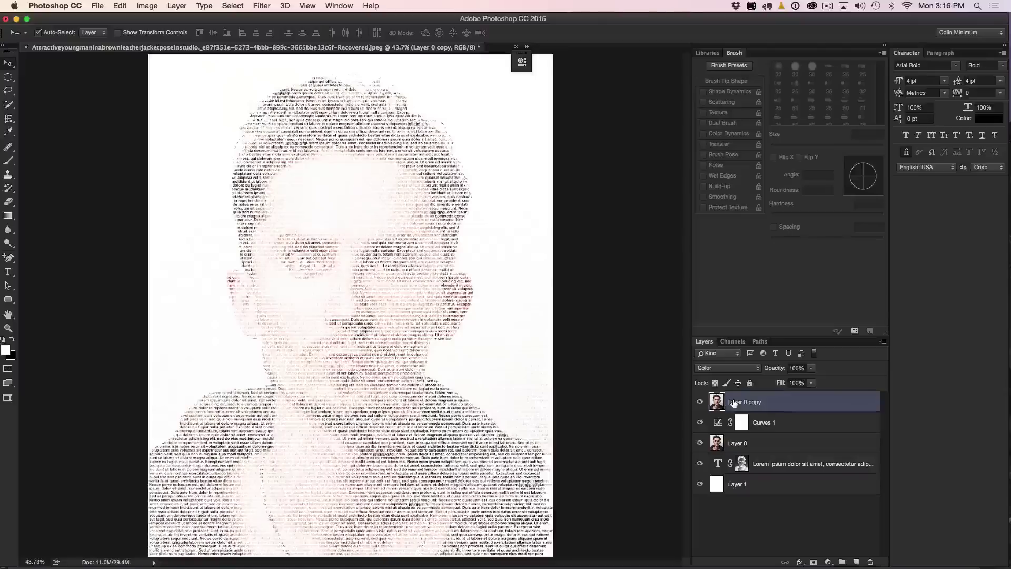
click(731, 368)
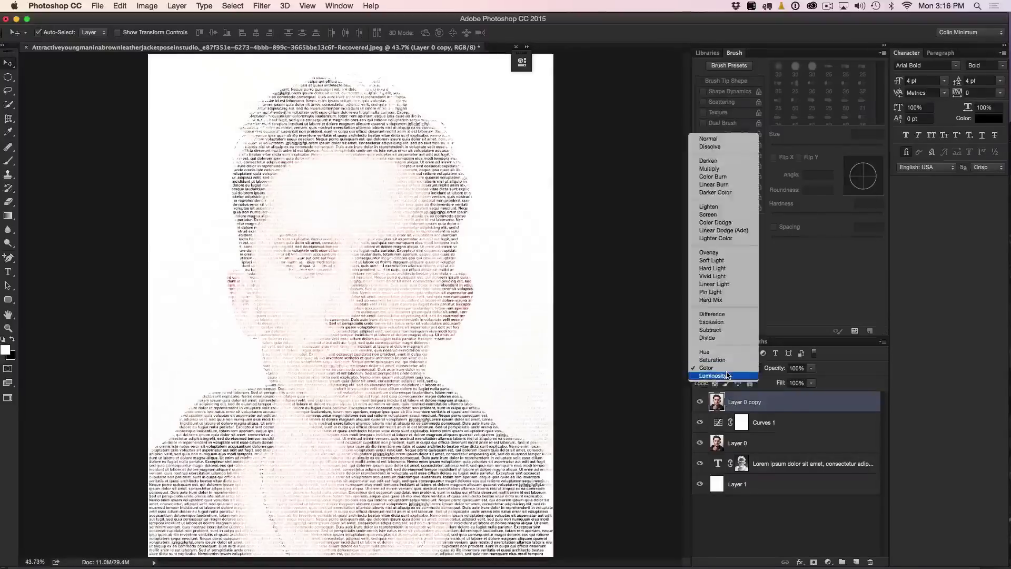
click(741, 185)
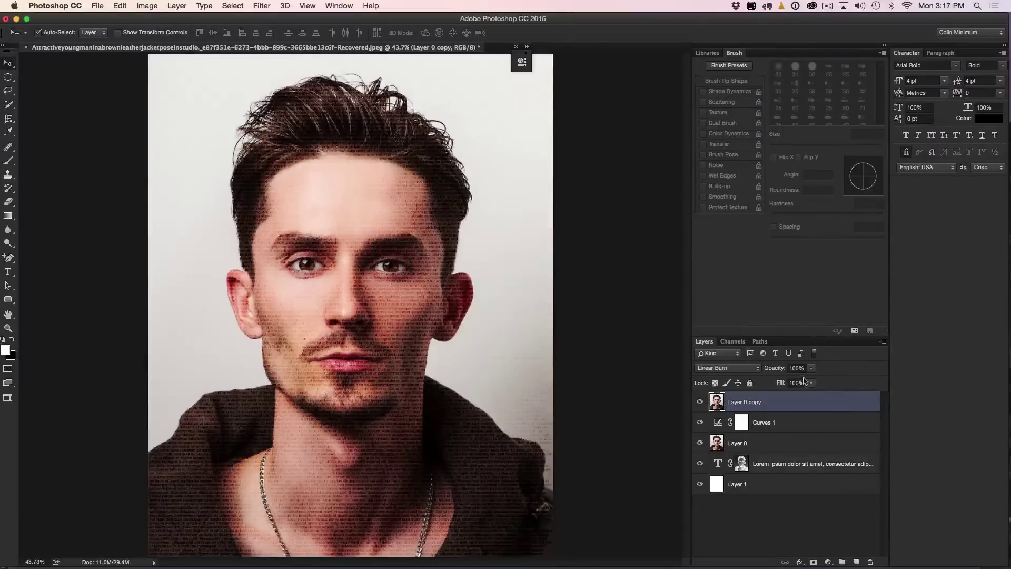
Drop Layer 0 copy to 13% opacity, compare it hidden and shown, then add a black mask
drag(773, 370, 637, 372)
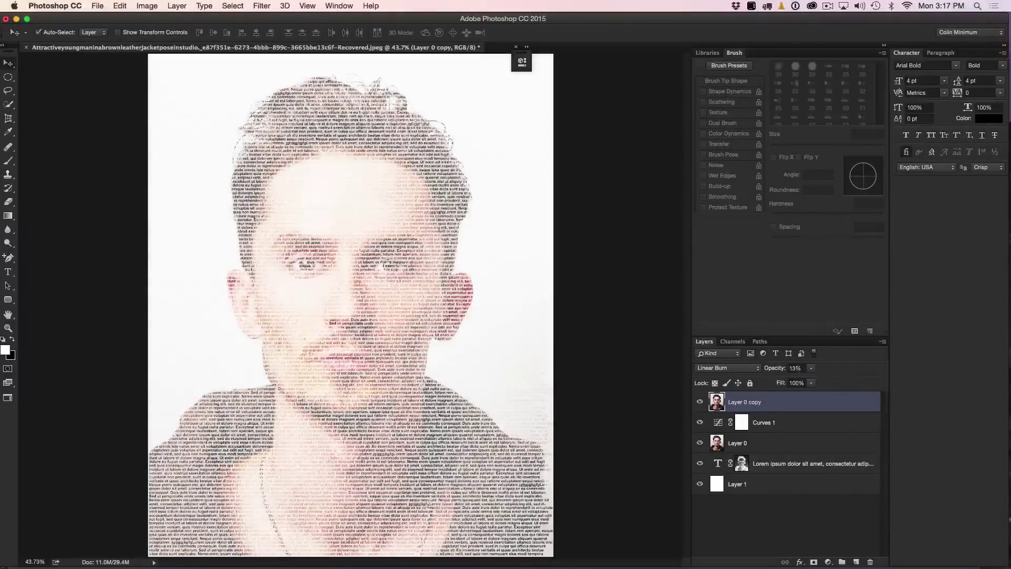
click(700, 404)
click(700, 404)
click(700, 403)
click(700, 403)
alt+click(813, 562)
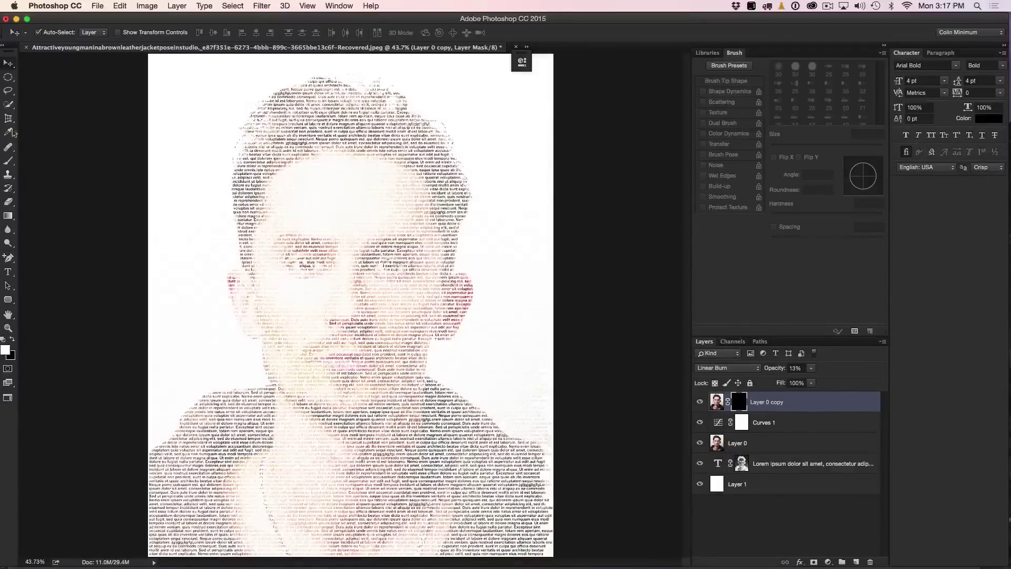
Set Layer 0 copy to 100% opacity and brush white at about a third opacity over the face
click(16, 158)
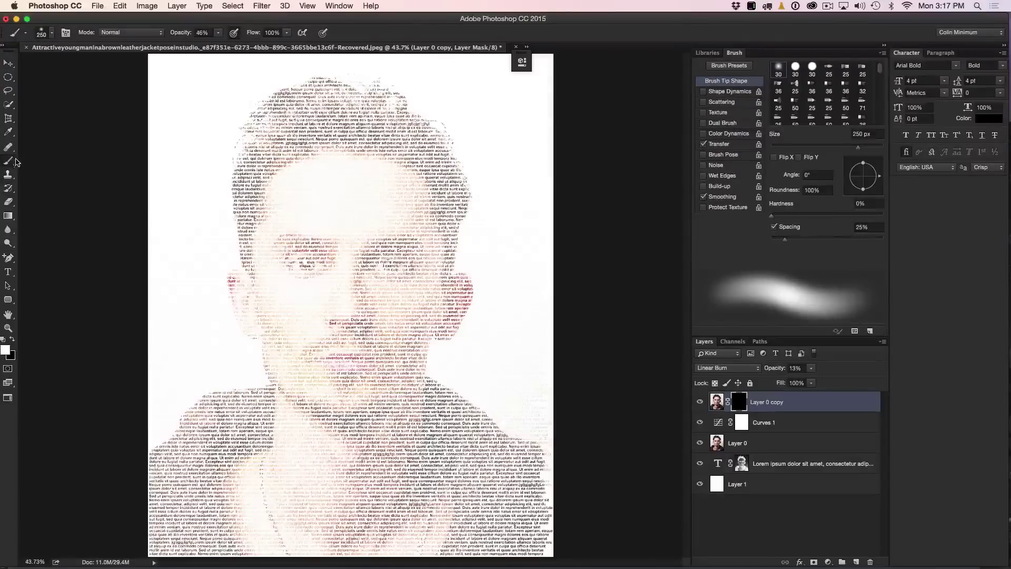
click(51, 33)
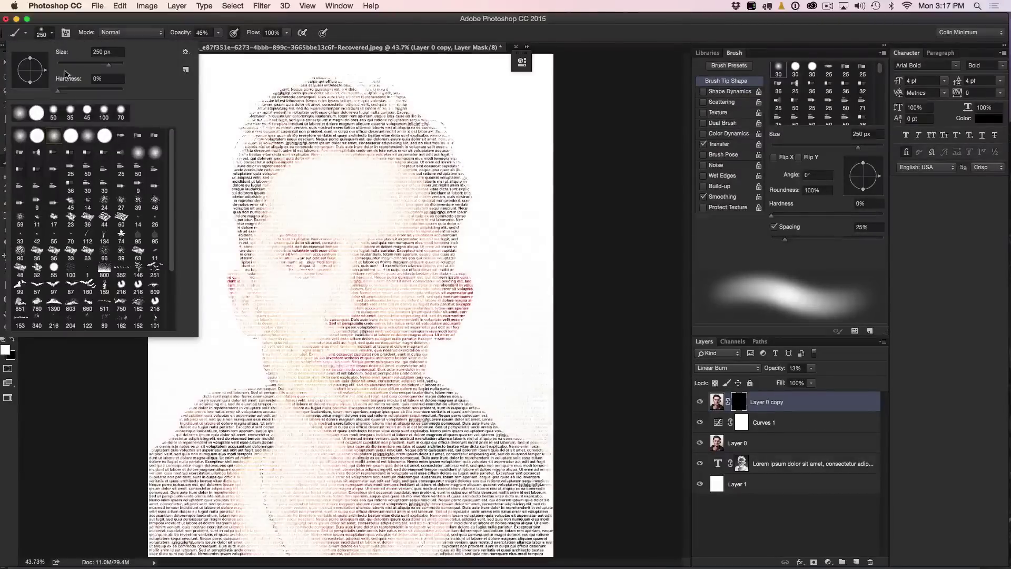
click(35, 377)
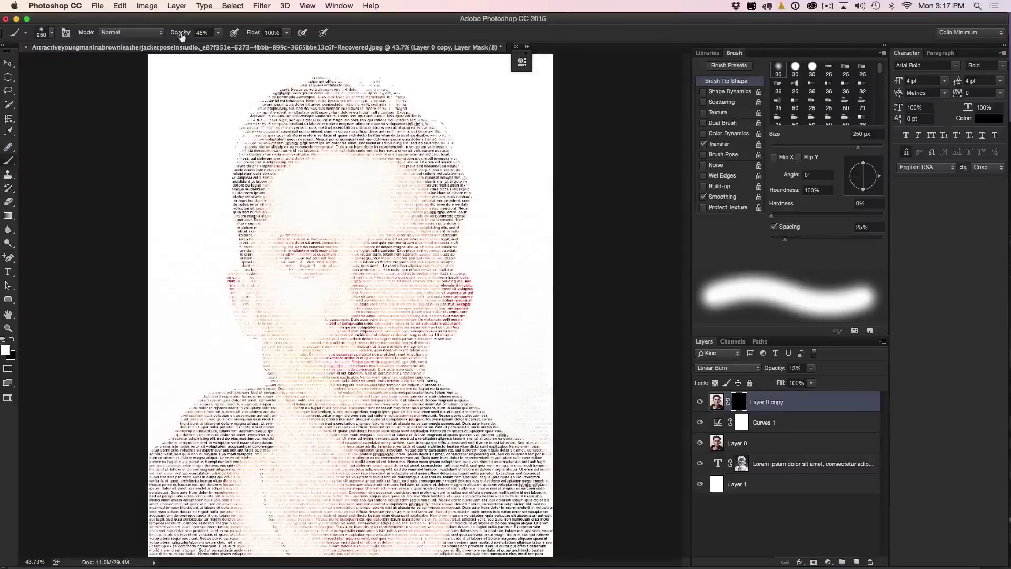
drag(181, 36, 387, 40)
drag(774, 371, 843, 370)
drag(180, 35, 148, 36)
mouse_move(323, 258)
mouse_down()
mouse_move(292, 275)
mouse_move(291, 231)
mouse_move(350, 259)
mouse_move(310, 308)
mouse_move(362, 305)
mouse_move(327, 366)
mouse_move(319, 411)
mouse_move(398, 313)
mouse_move(408, 231)
mouse_move(385, 247)
mouse_move(392, 210)
mouse_move(292, 213)
mouse_move(338, 175)
mouse_move(392, 176)
mouse_move(306, 216)
mouse_move(410, 195)
mouse_move(390, 365)
mouse_move(385, 357)
mouse_move(359, 395)
mouse_move(303, 347)
mouse_move(288, 298)
mouse_move(325, 378)
mouse_move(300, 427)
mouse_move(316, 503)
mouse_move(298, 485)
mouse_move(328, 521)
mouse_move(327, 433)
mouse_move(355, 530)
mouse_move(307, 490)
mouse_move(313, 524)
mouse_move(271, 490)
mouse_move(282, 505)
mouse_move(437, 548)
mouse_up()
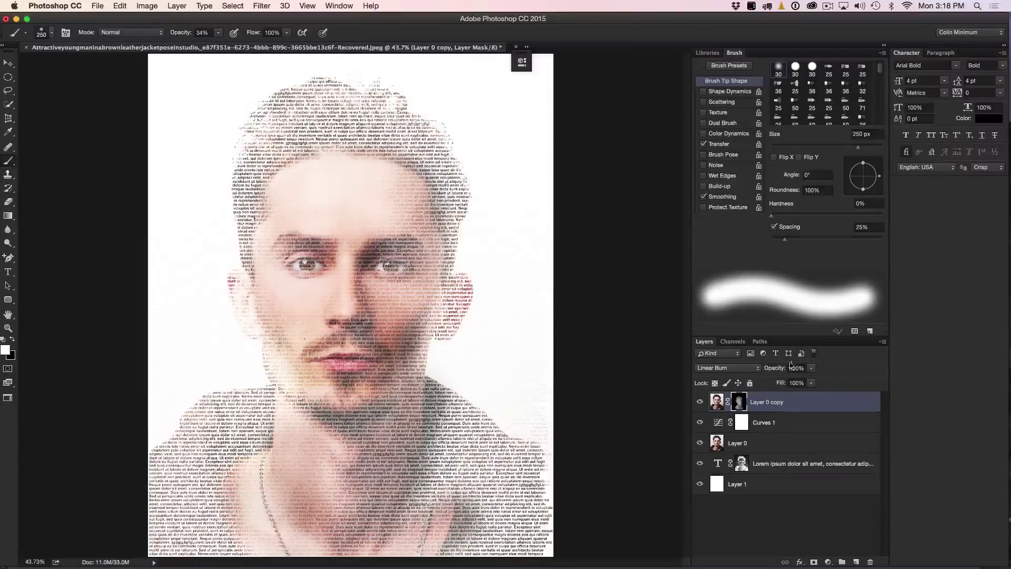
Lower Layer 0 copy to 36% opacity and paint more of the mask around the eyes
drag(782, 370, 748, 374)
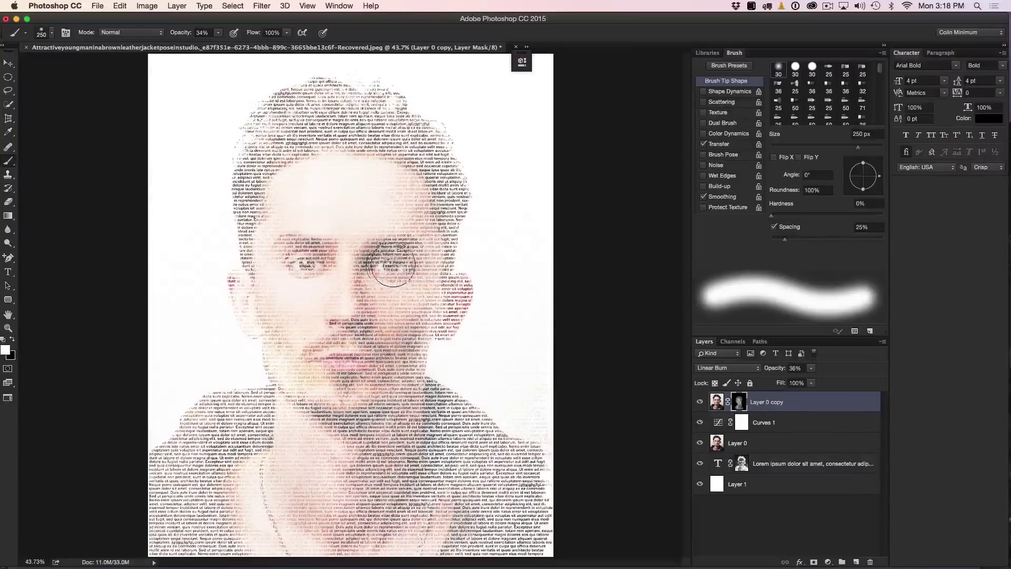
drag(393, 265, 306, 277)
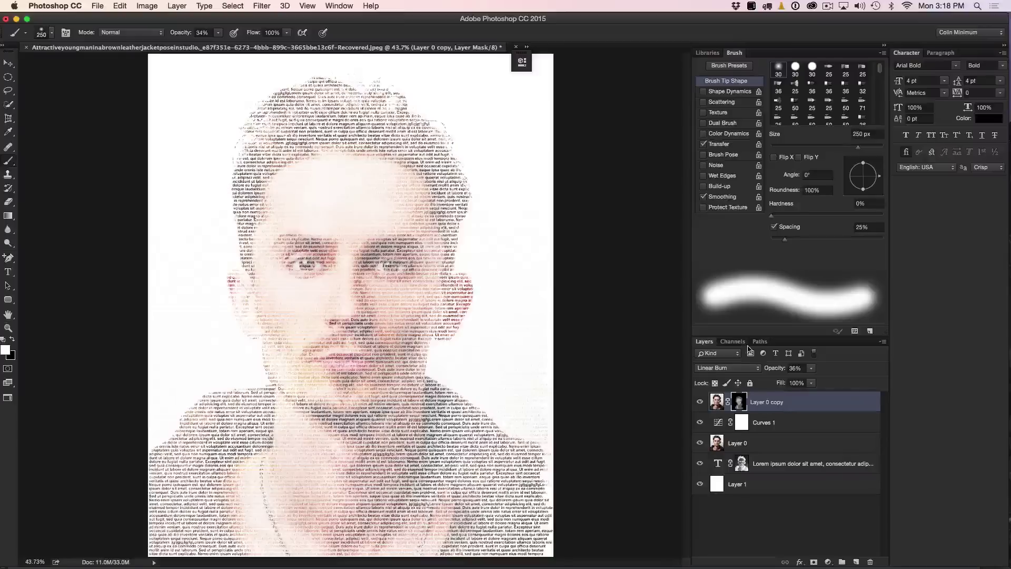
mouse_move(764, 420)
mouse_down()
mouse_move(764, 396)
mouse_move(765, 424)
mouse_up()
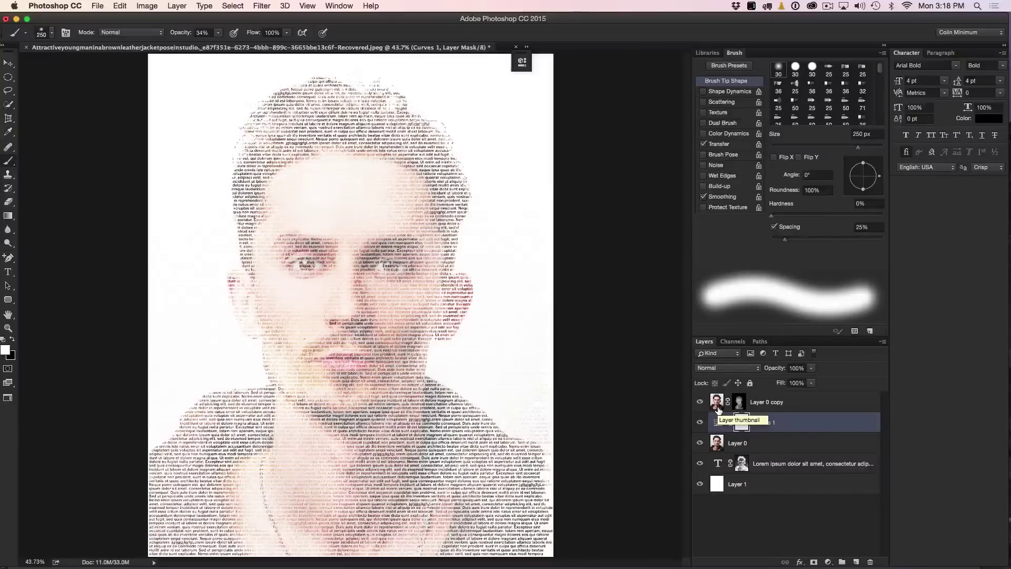
click(770, 402)
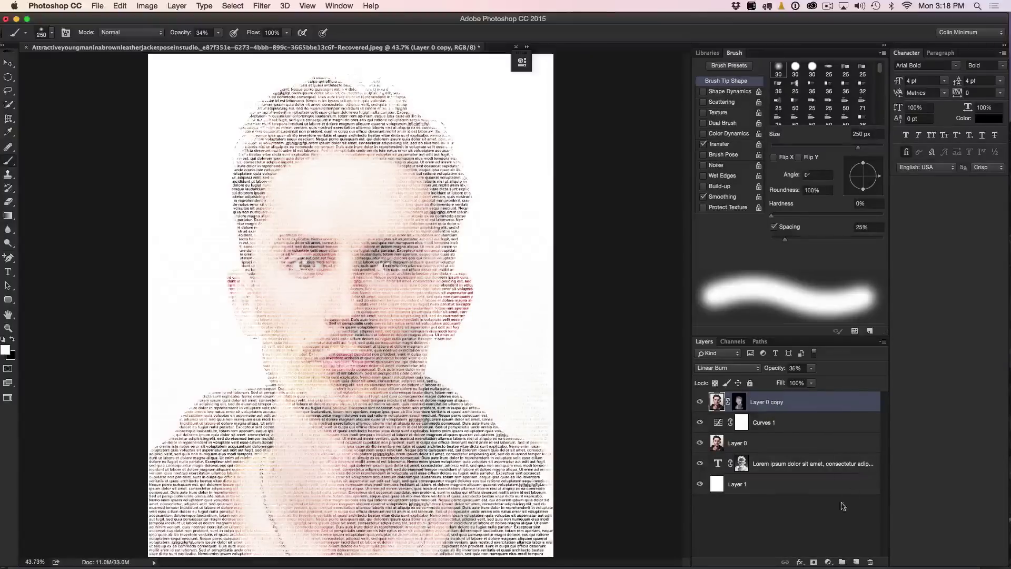
Add a Levels layer with inputs 45 / 0.95 / 255, dock its panel, and zoom to 100%
click(828, 562)
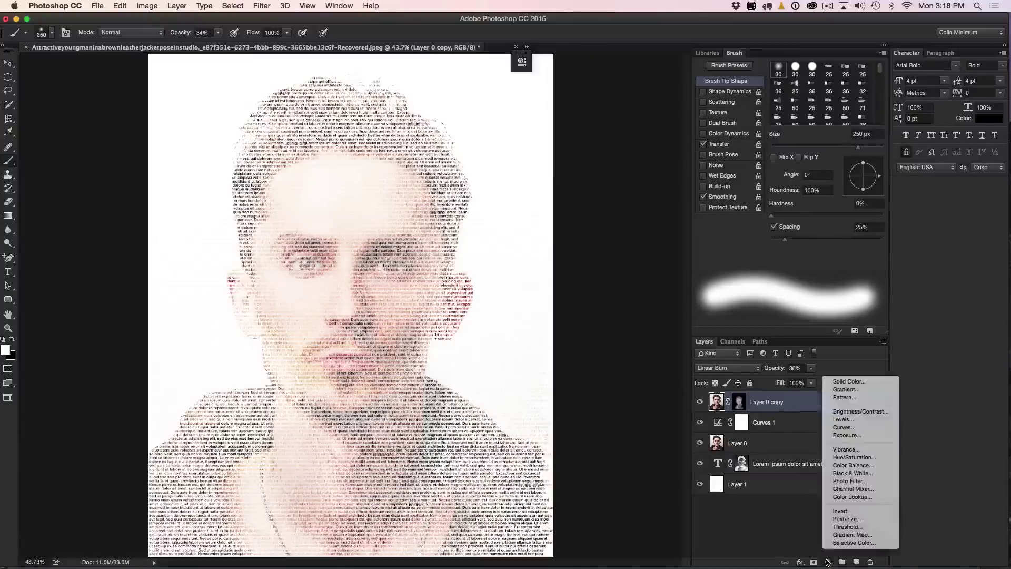
click(864, 420)
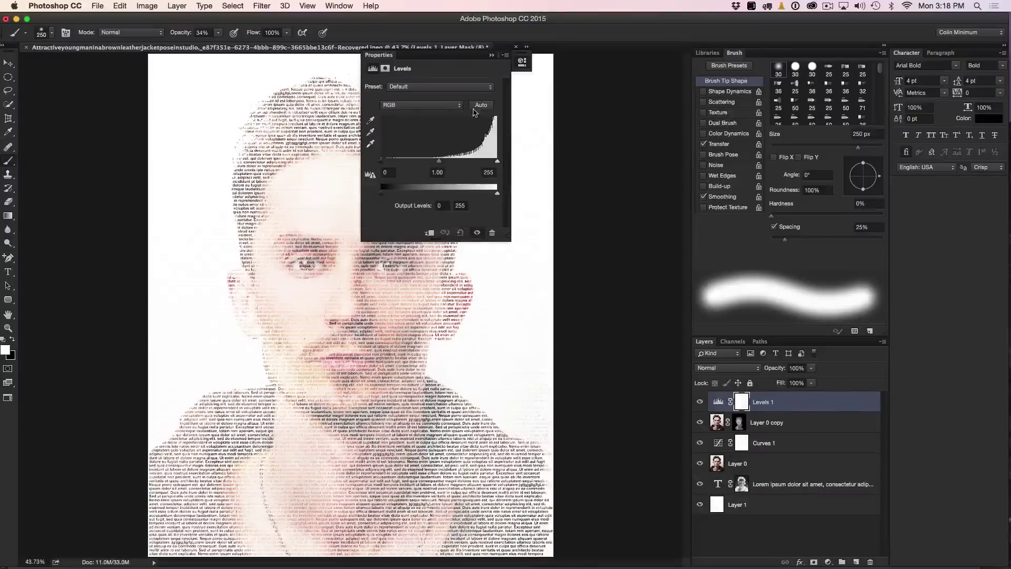
drag(387, 57, 538, 71)
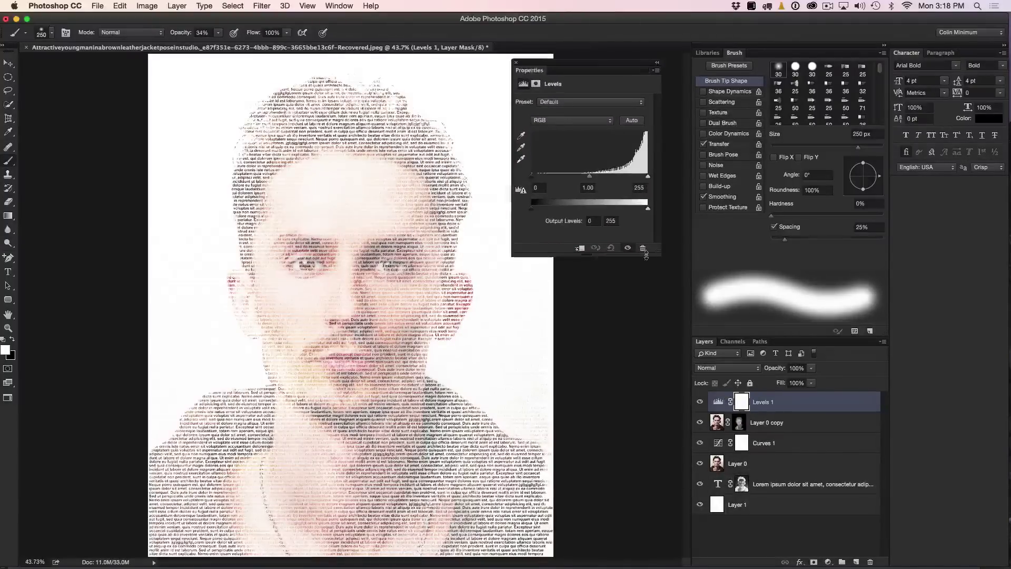
drag(532, 176, 561, 176)
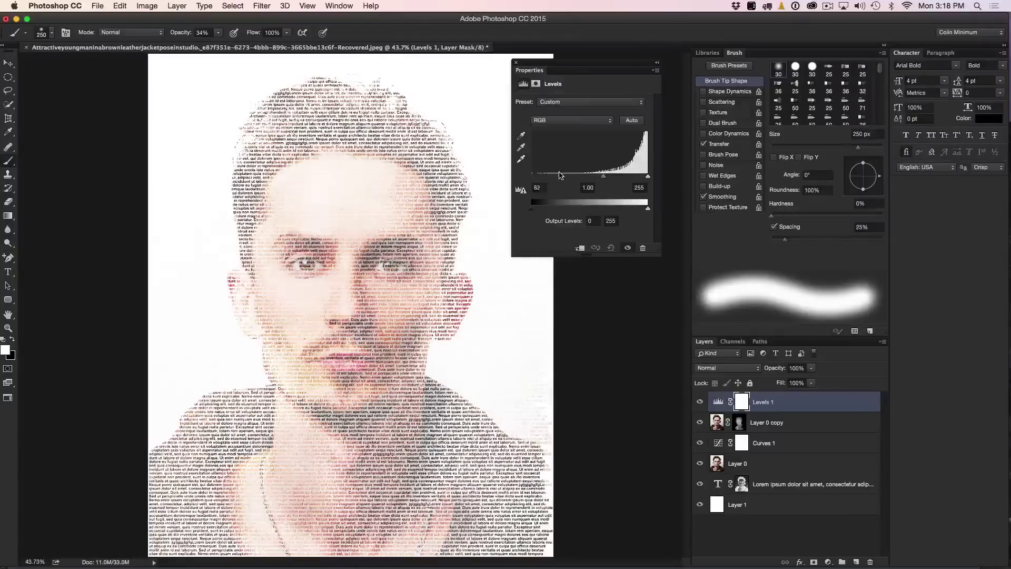
drag(647, 176, 605, 179)
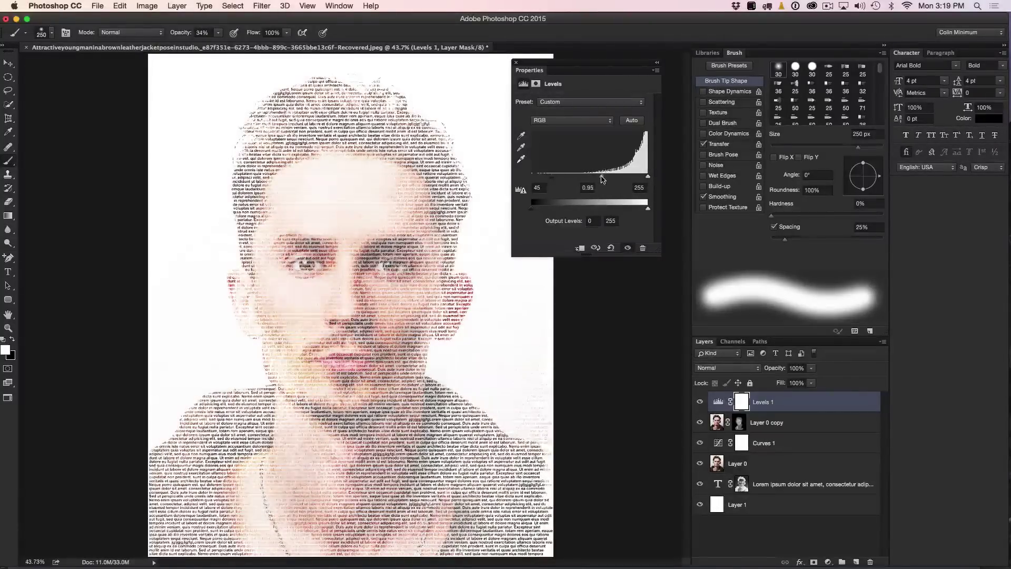
mouse_move(611, 64)
mouse_down()
mouse_move(625, 145)
mouse_move(752, 339)
mouse_move(782, 356)
mouse_move(782, 345)
mouse_up()
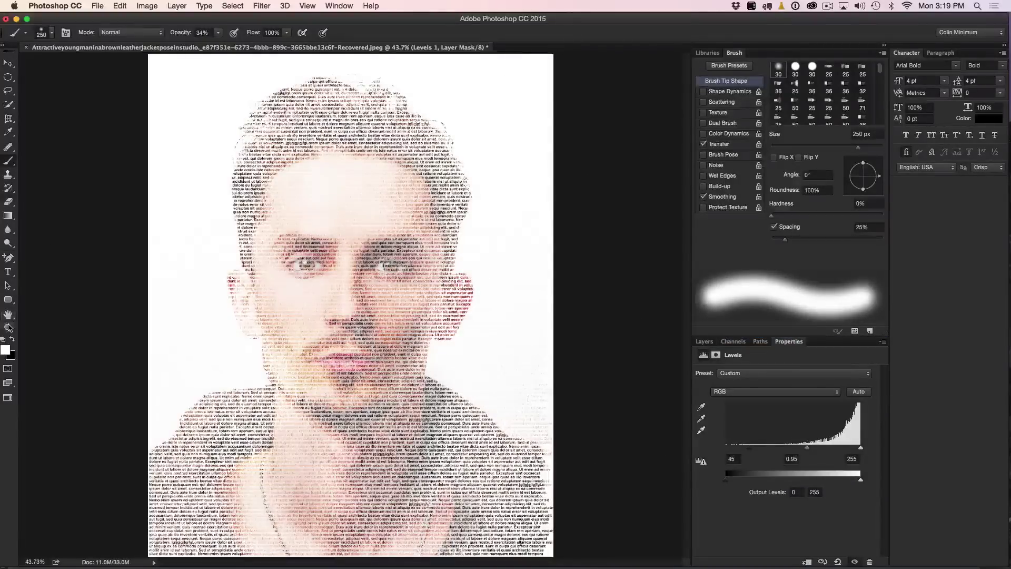
key(z)
key(super+1)
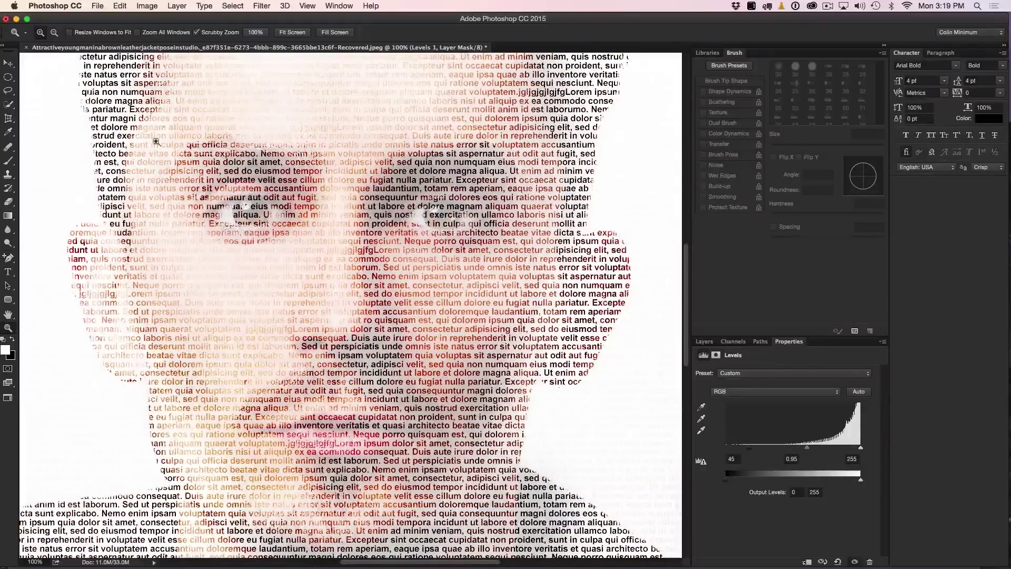